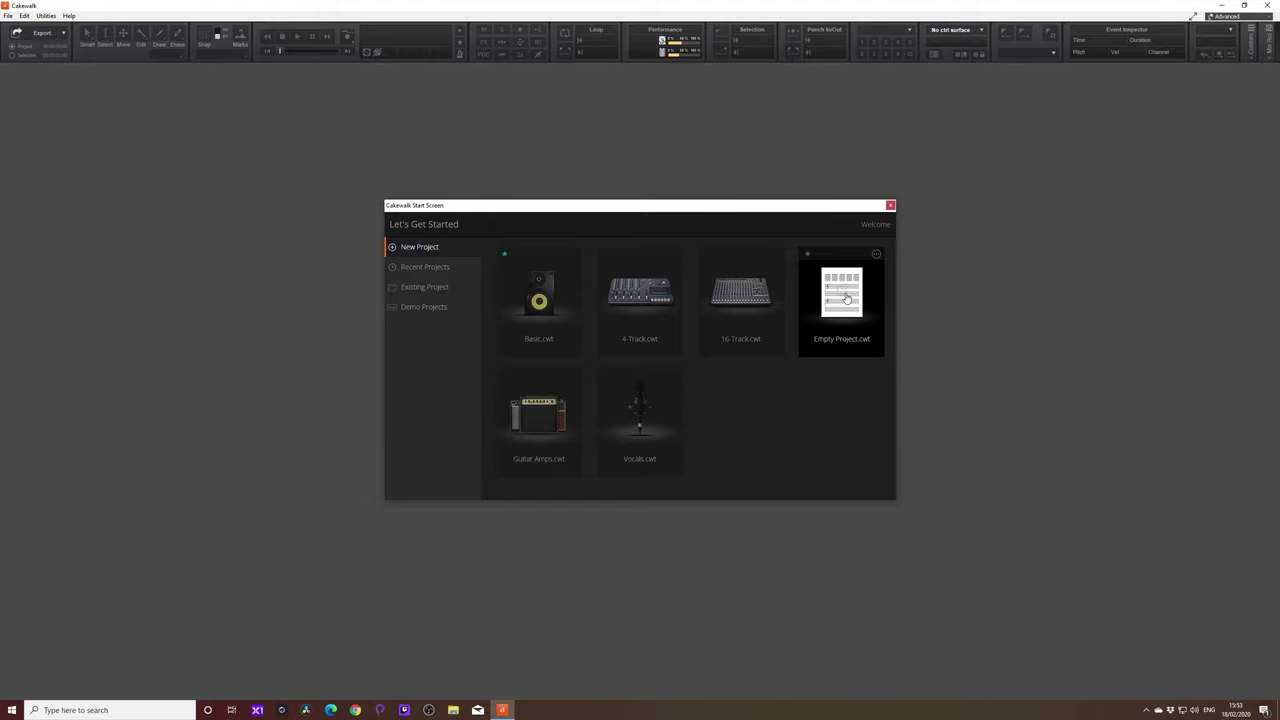
Step: Create a new Untitled Project1 from the Empty Project.cwt template
left_click(846, 297)
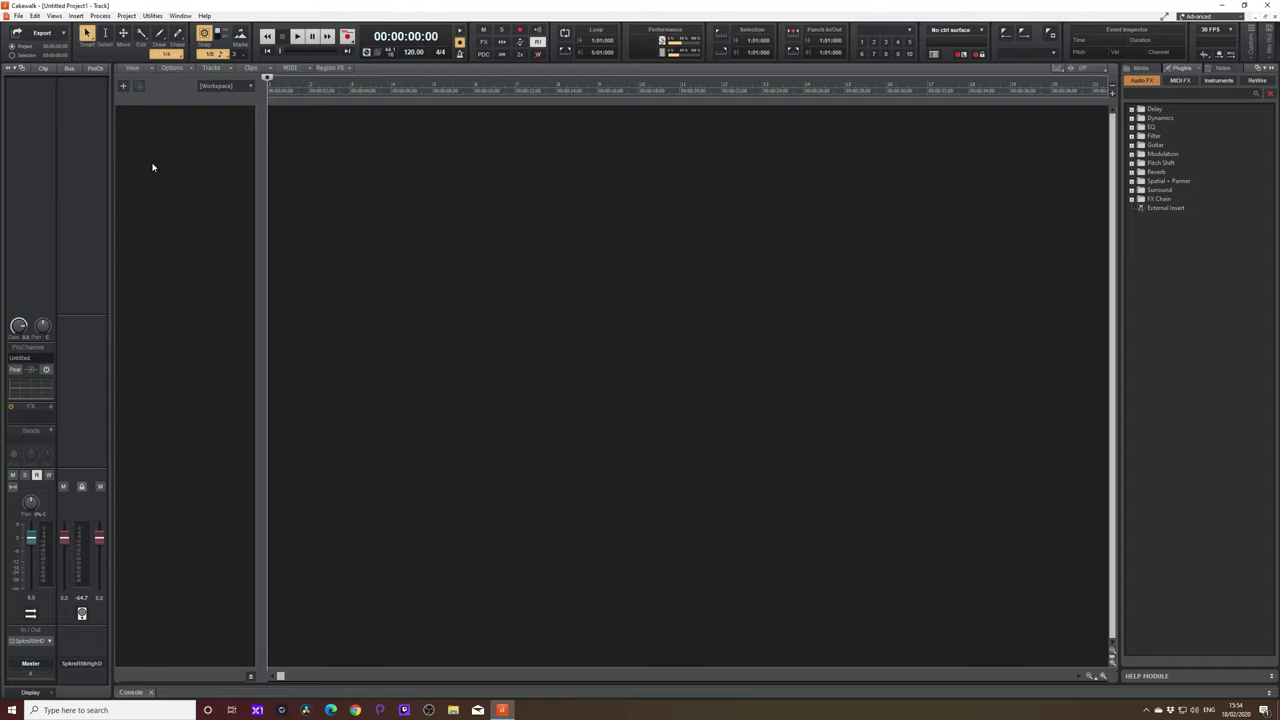
Step: Open Preferences to view the enabled Realtek USB microphone input and Realtek speaker output
key("p")
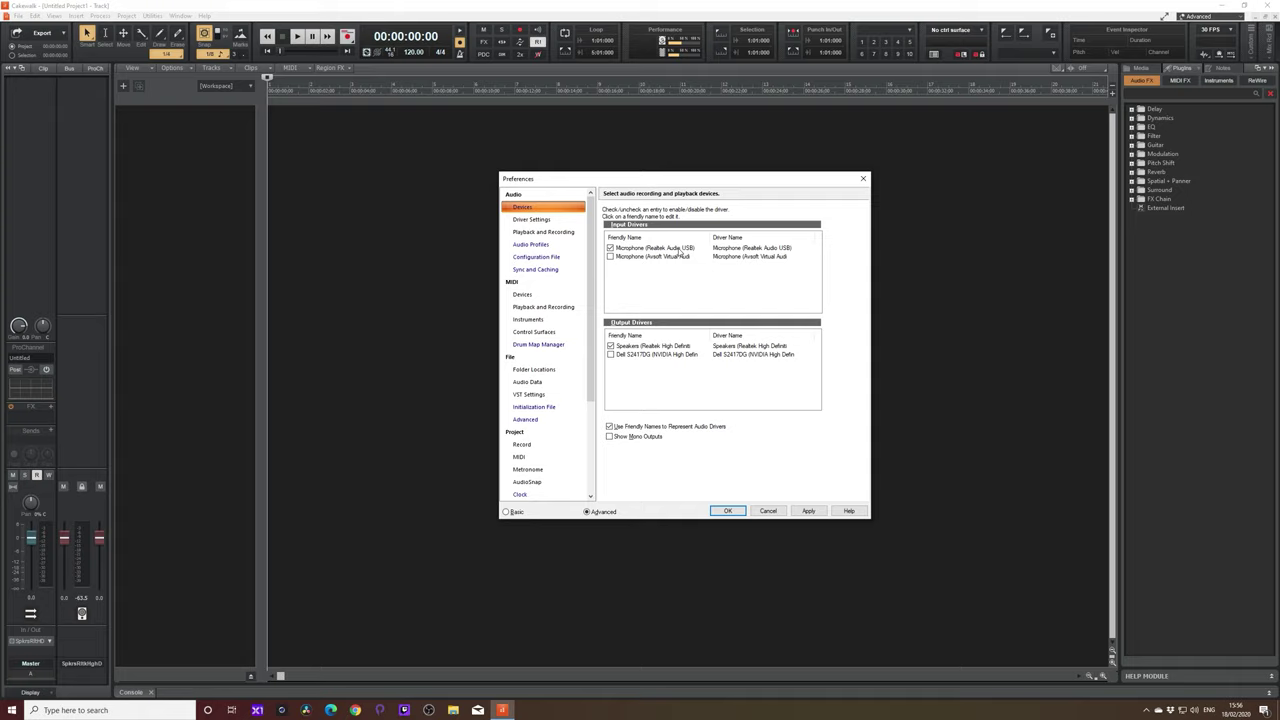
Step: Show the Driver Settings page with its 90 msec buffer and 44100 sampling rate
left_click(534, 221)
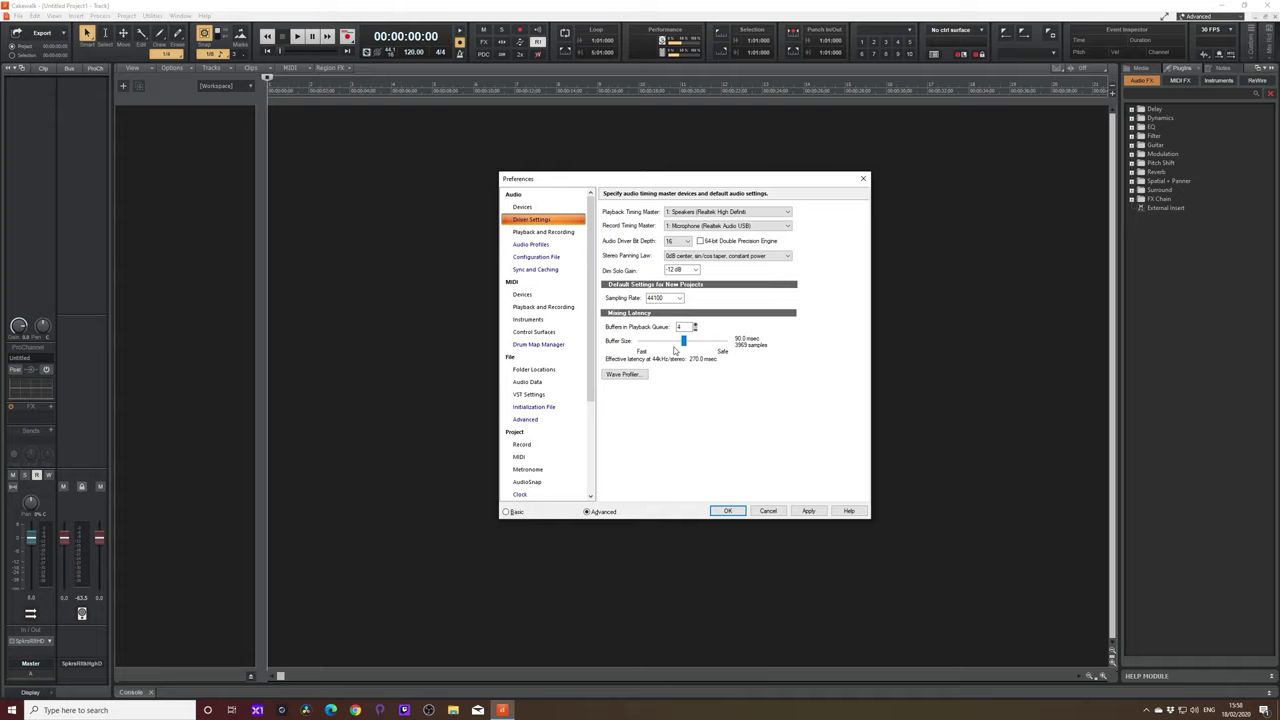
Step: Review the Playback and Recording page, keeping Driver Mode at MME (32-Bit)
left_click(544, 232)
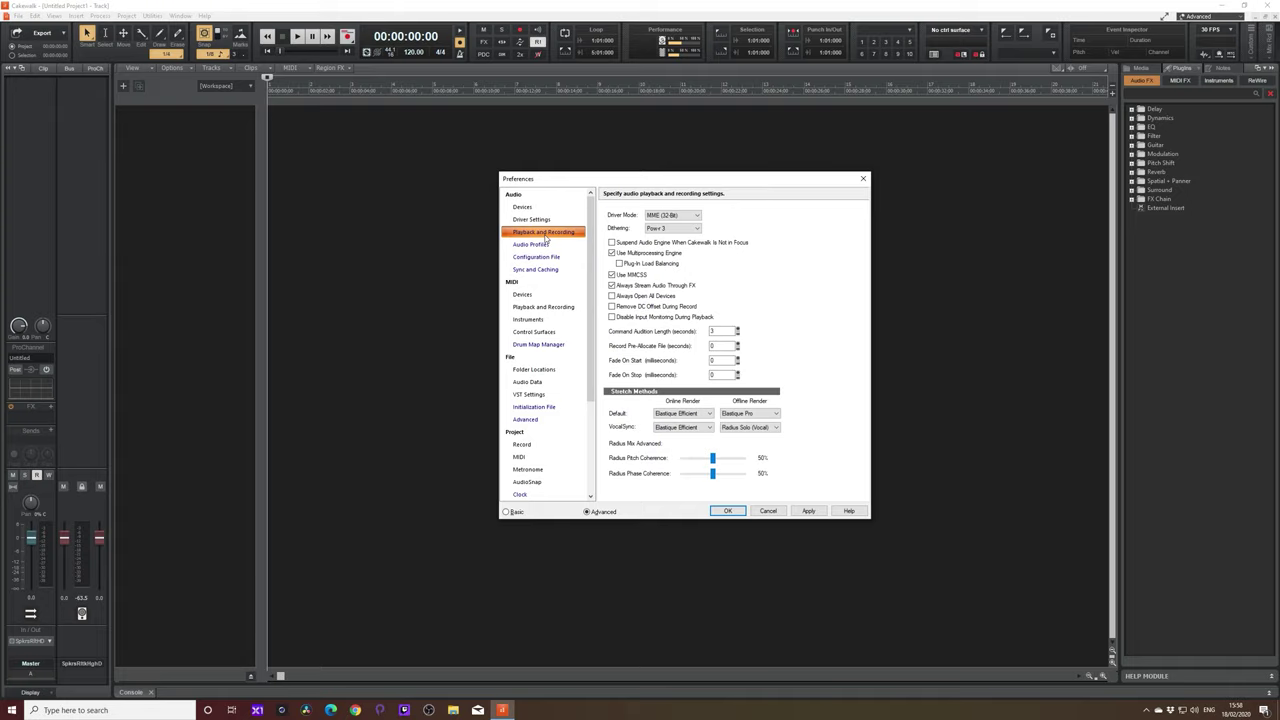
left_click(681, 218)
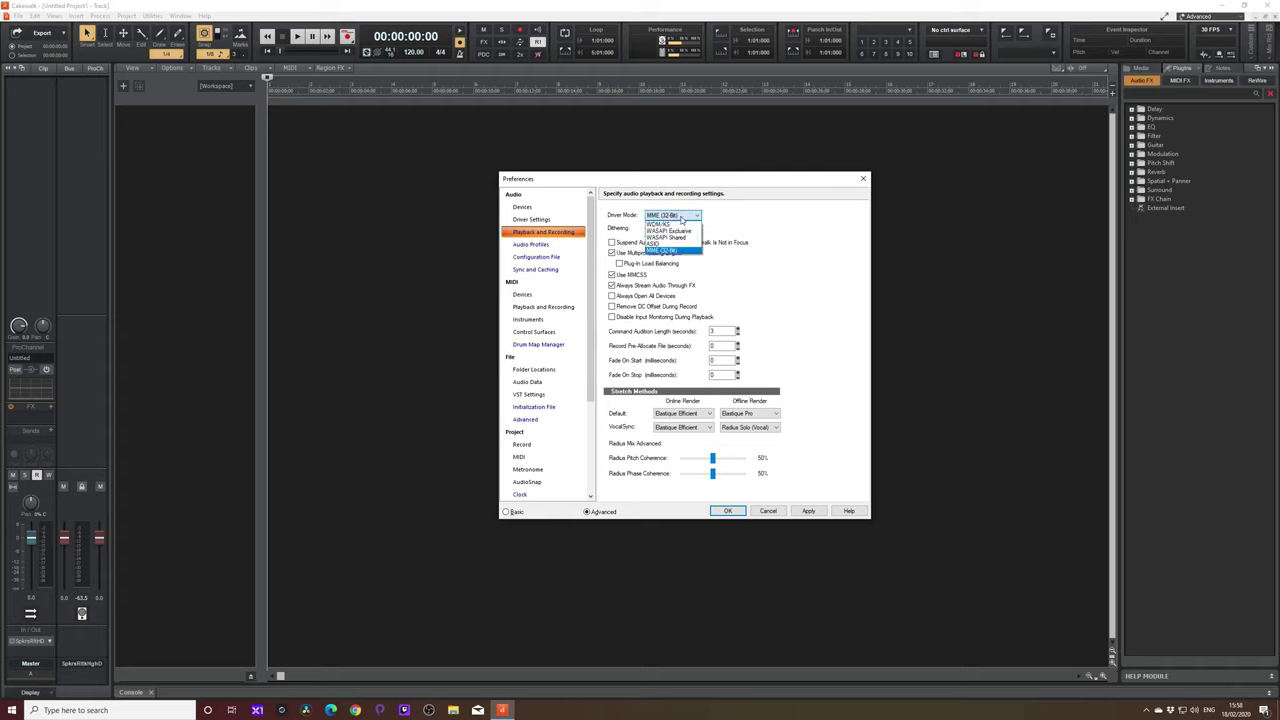
left_click(675, 250)
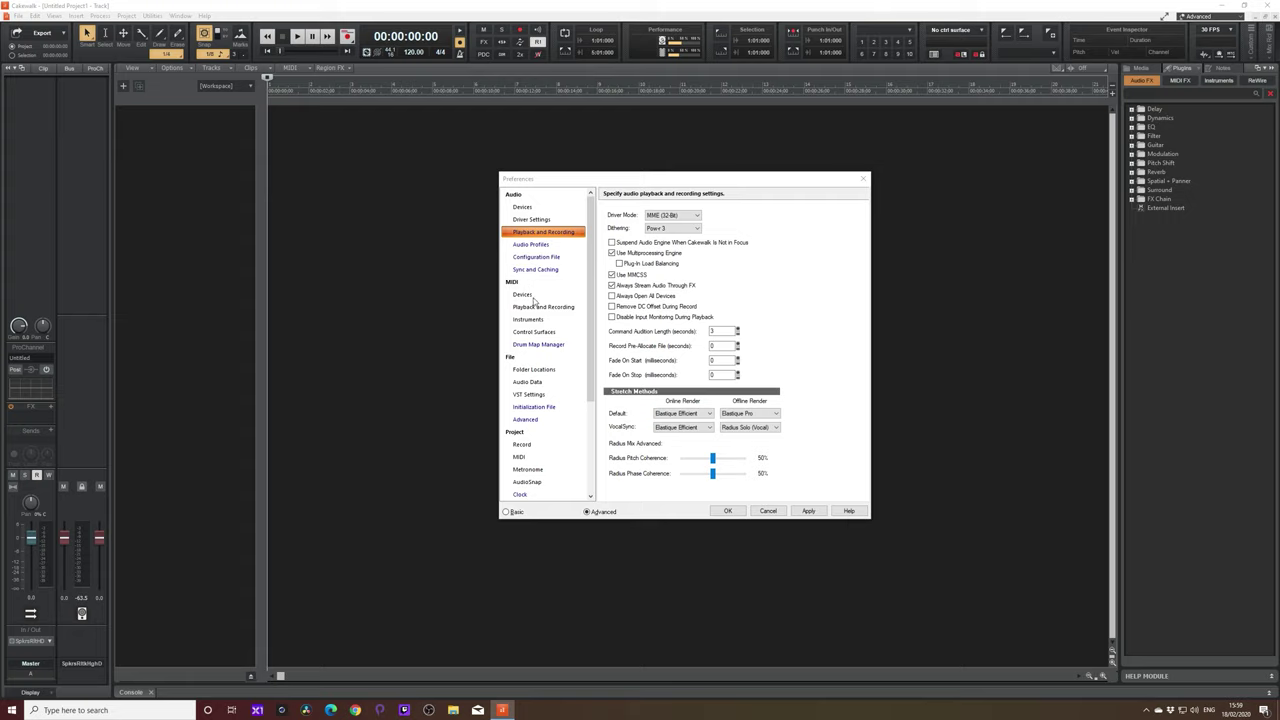
Step: Check the MIDI input and output devices, then close Preferences without applying changes
left_click(534, 296)
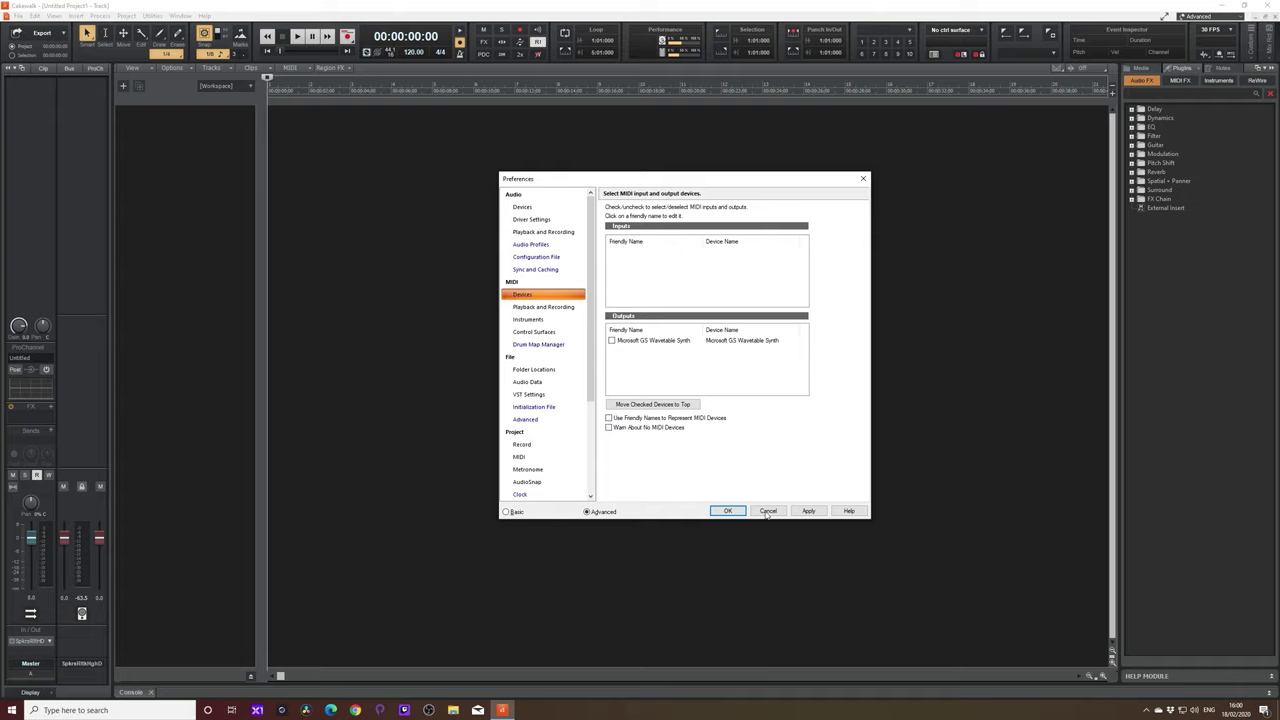
left_click(728, 511)
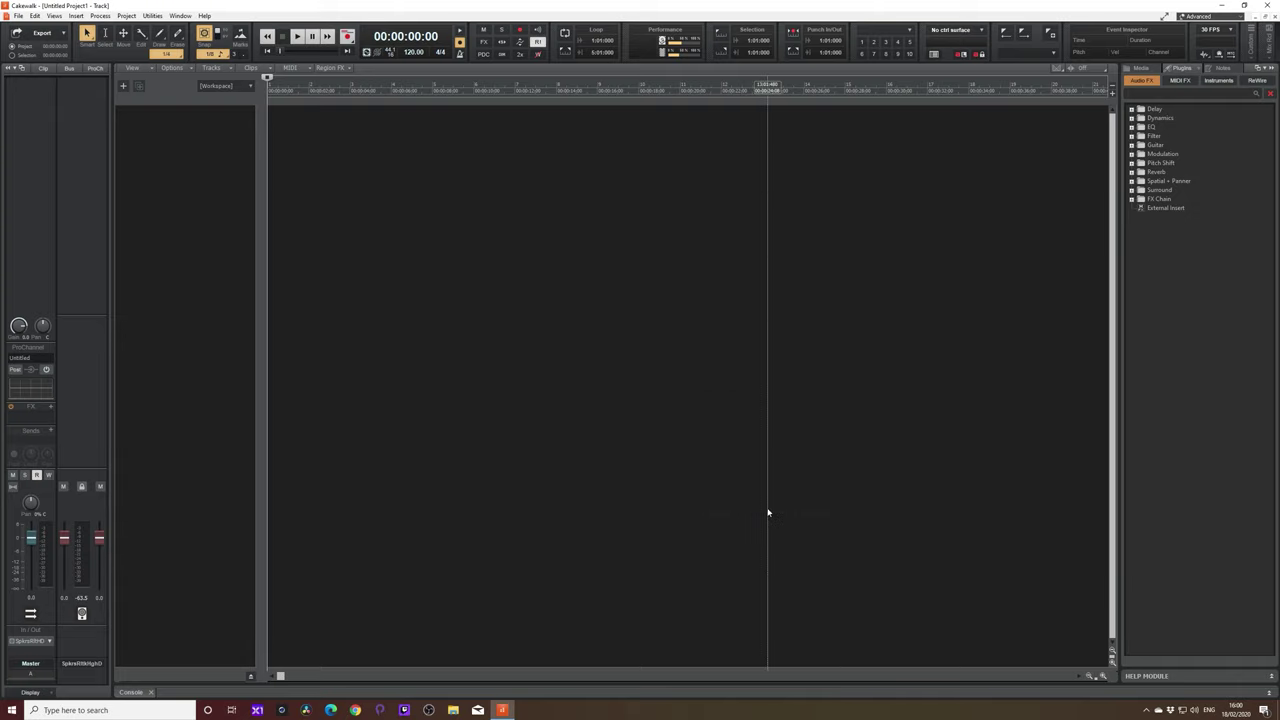
Step: Set up two new audio tracks with Record Enable and Input Monitoring ticked
left_click(123, 88)
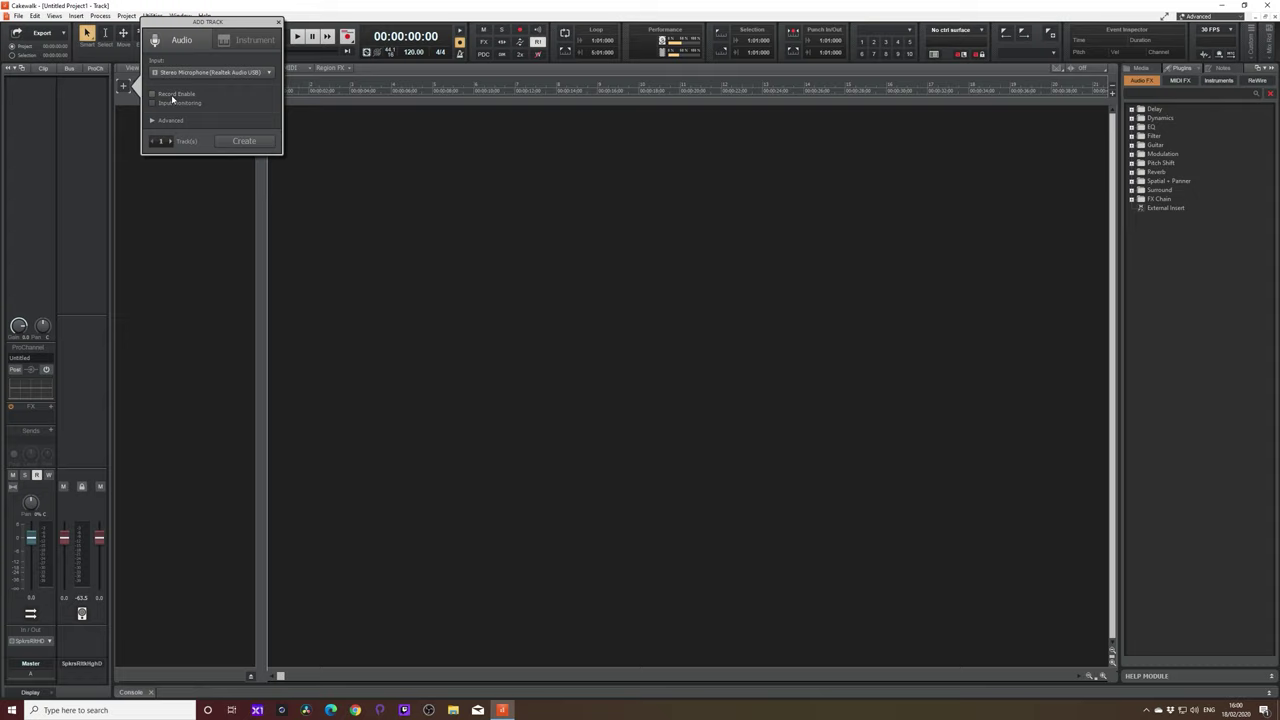
left_click(172, 96)
left_click(170, 106)
Step: Create the two tracks, enlarge Track 1, disarm Track 2, and turn on Track 1's input echo
left_click(243, 141)
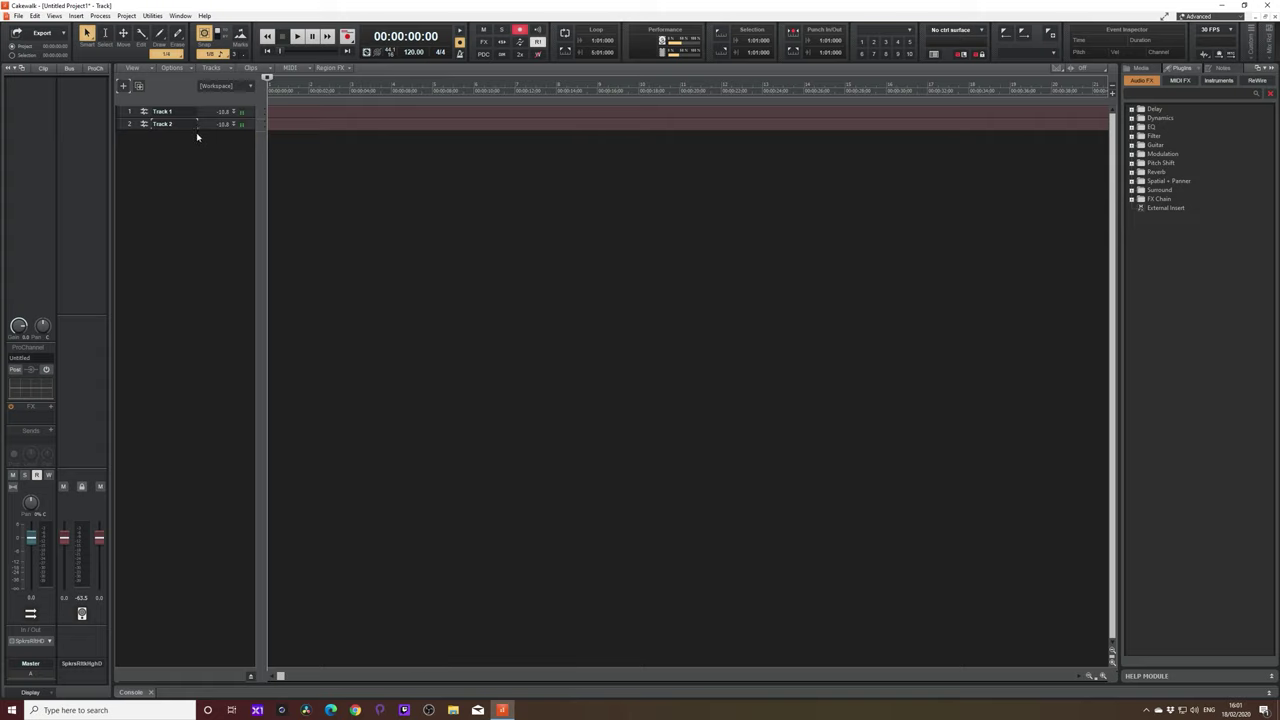
left_click_drag(210, 118, 211, 214)
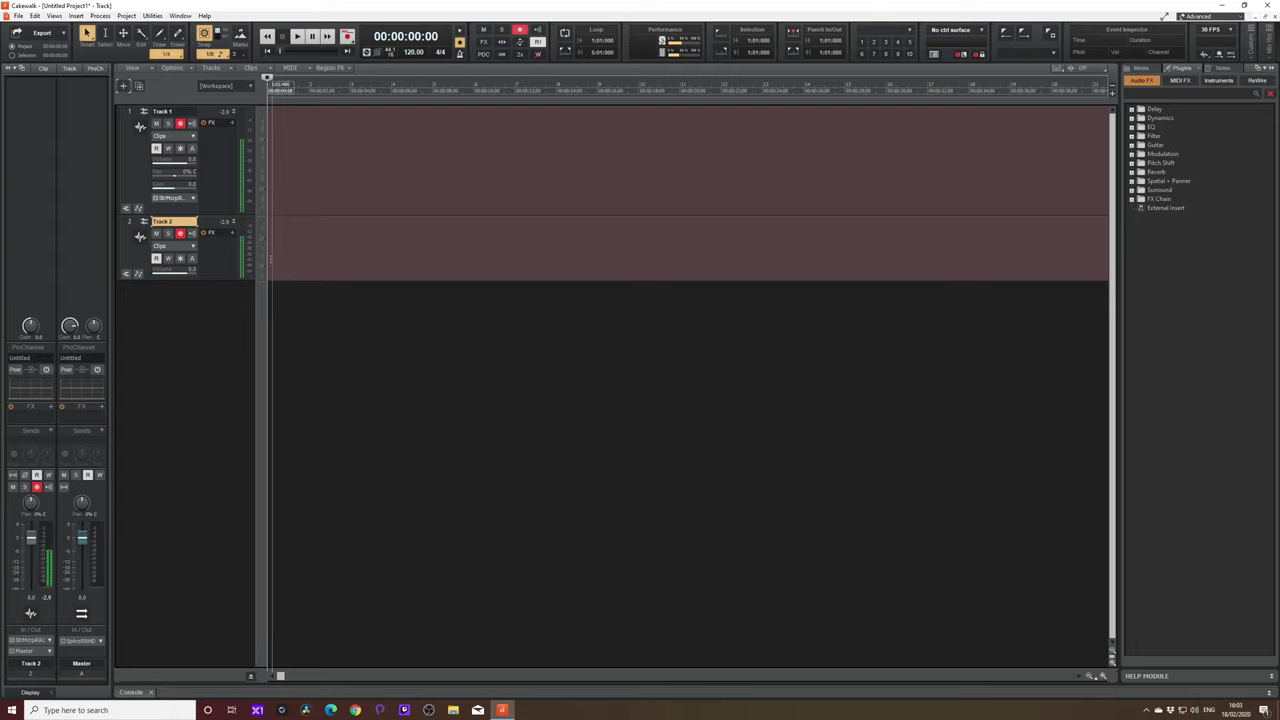
left_click(180, 233)
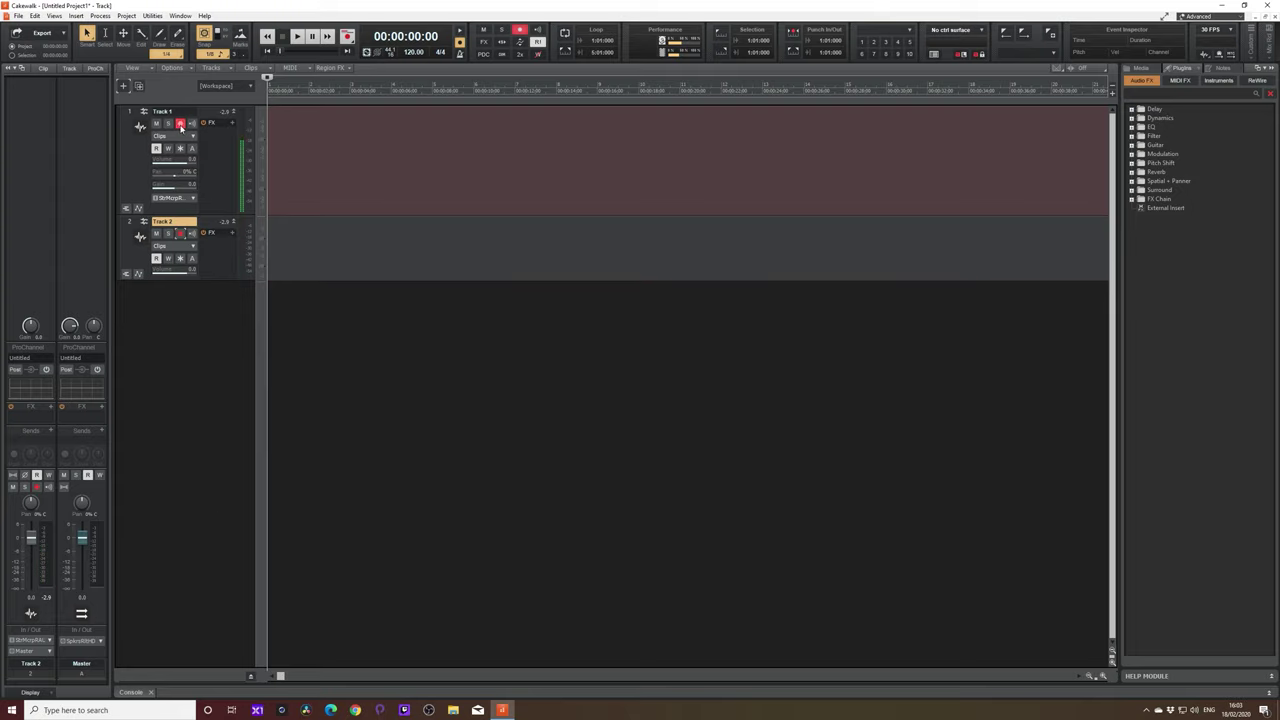
left_click(192, 124)
left_click(234, 124)
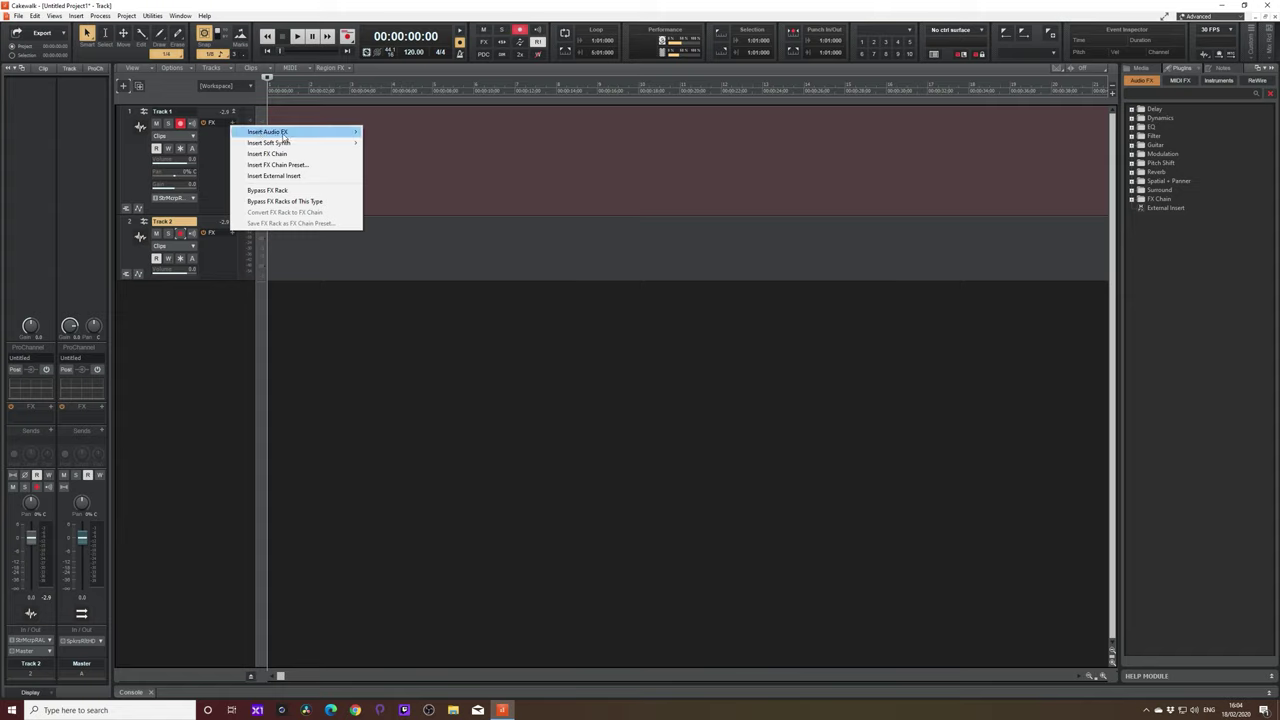
mouse_move(285, 135)
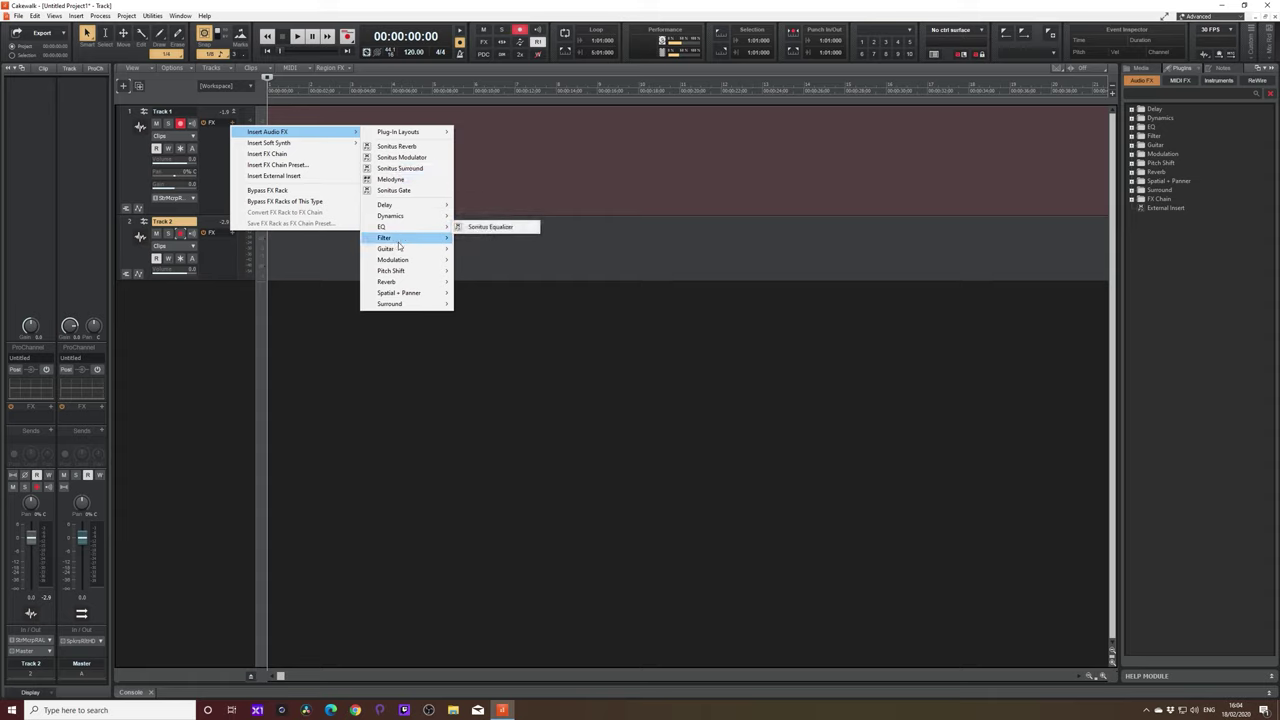
mouse_move(398, 240)
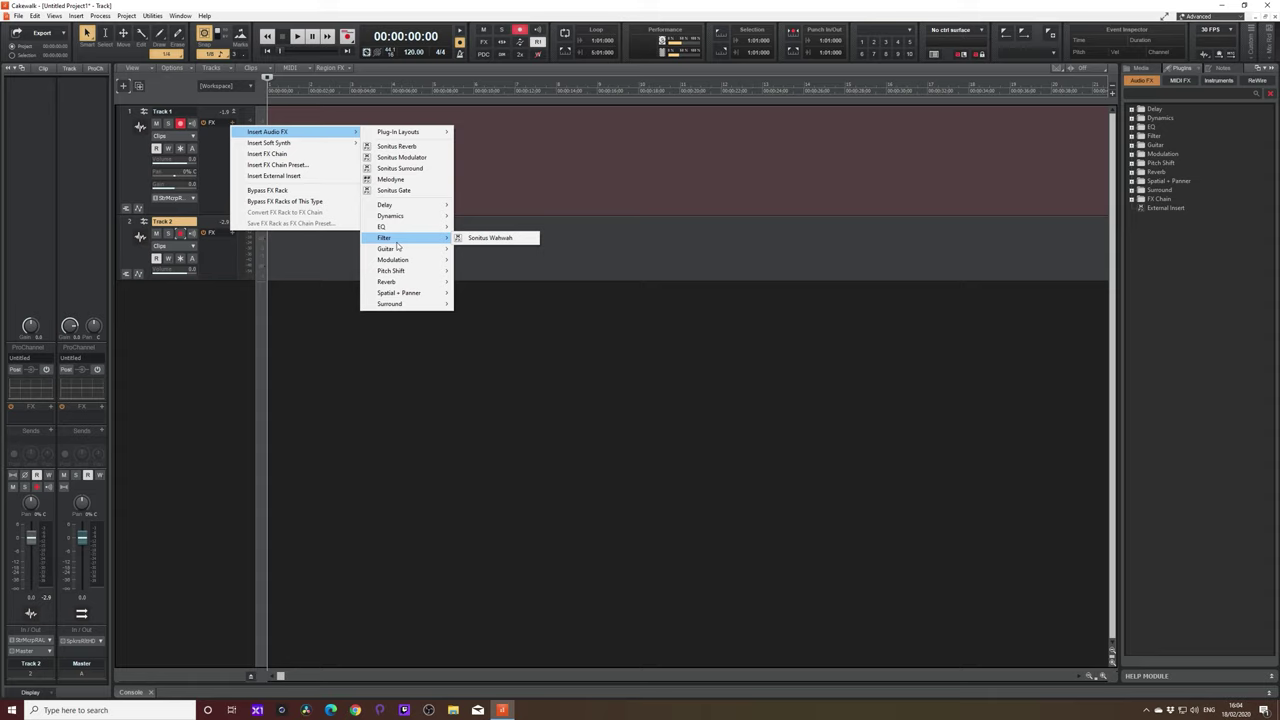
mouse_move(405, 262)
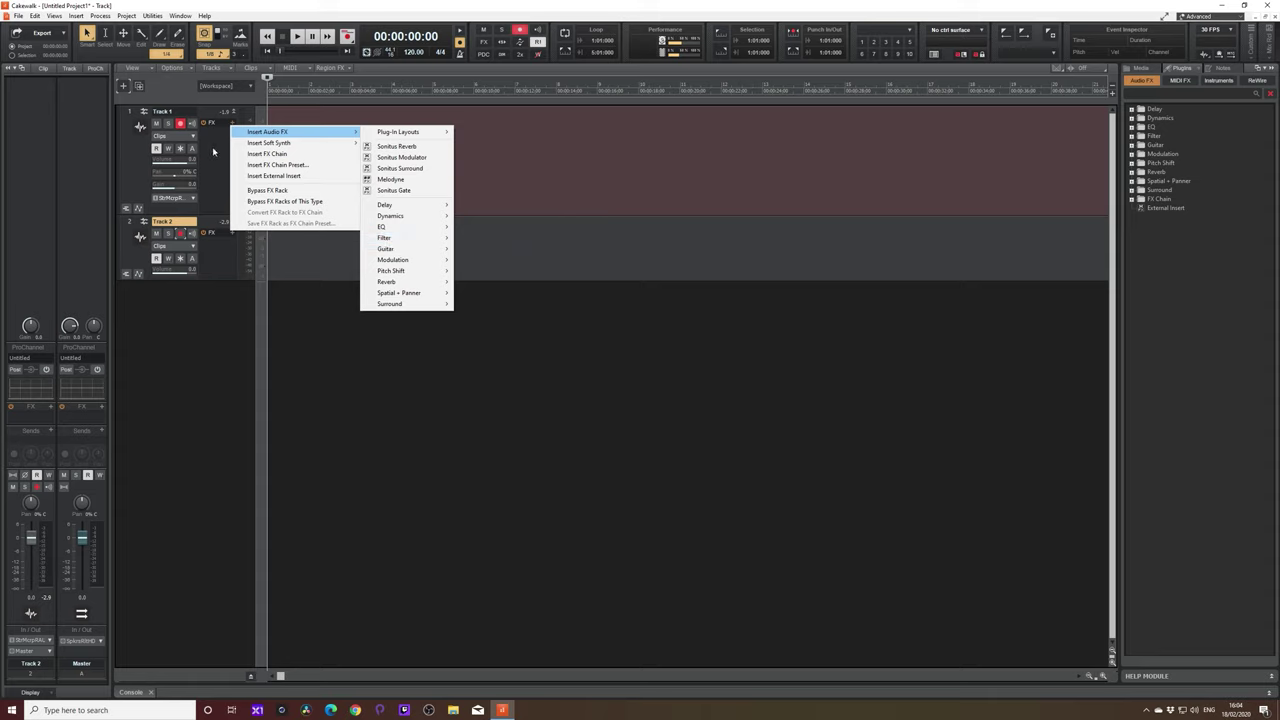
left_click(213, 151)
right_click(213, 151)
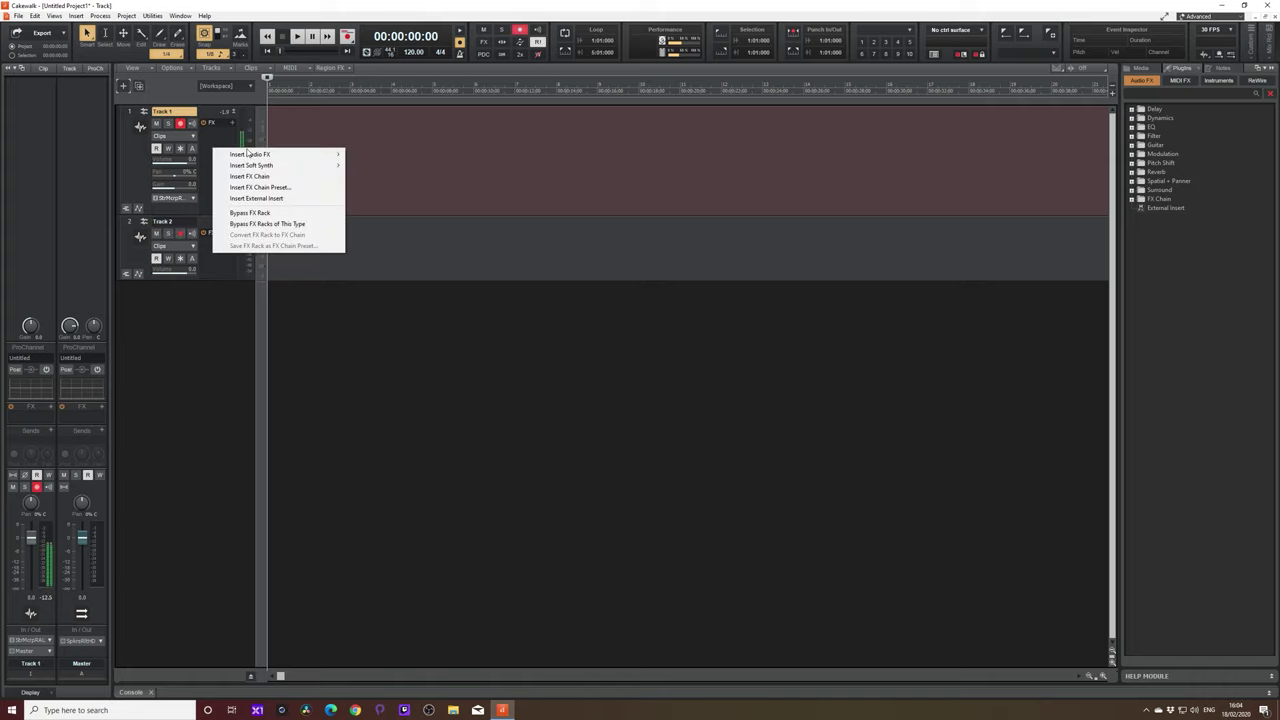
mouse_move(248, 156)
left_click(166, 151)
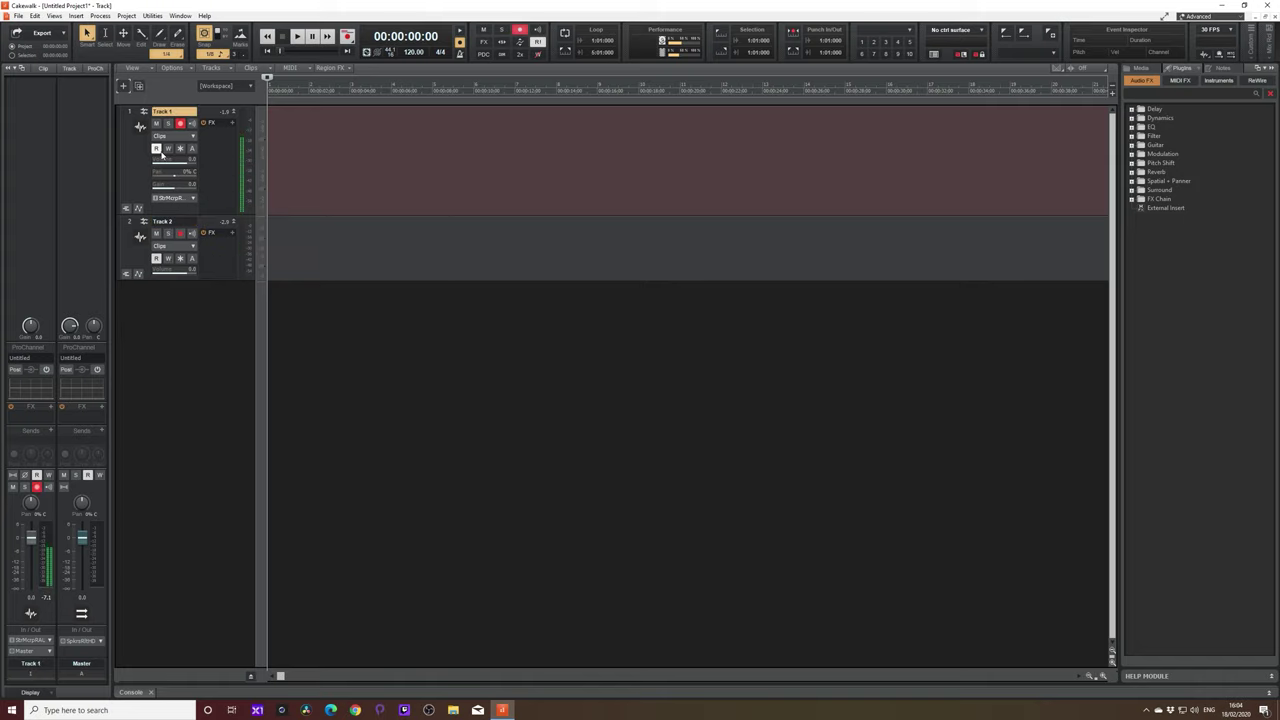
Step: Lower Track 1's volume, set its gain to about -1.4 dB, and expand the track
left_click_drag(174, 165, 162, 165)
mouse_move(165, 189)
left_click_drag(171, 188, 178, 188)
left_click_drag(197, 279, 197, 332)
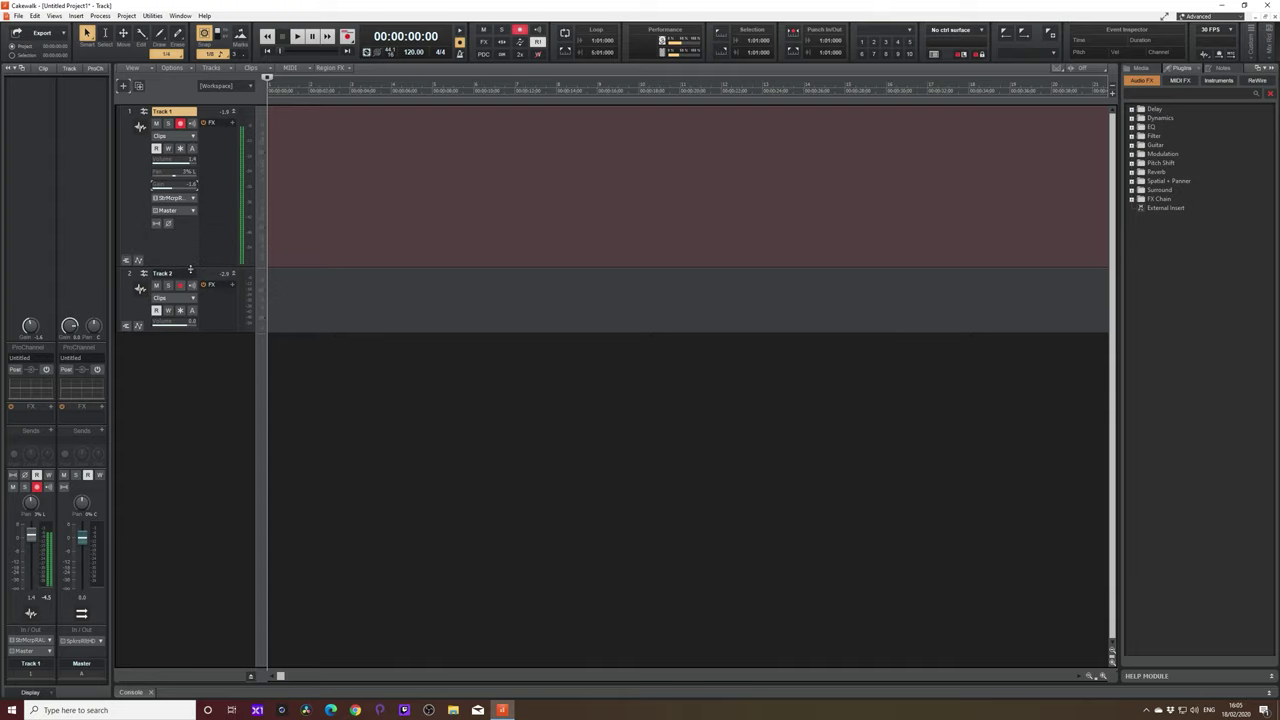
left_click(193, 200)
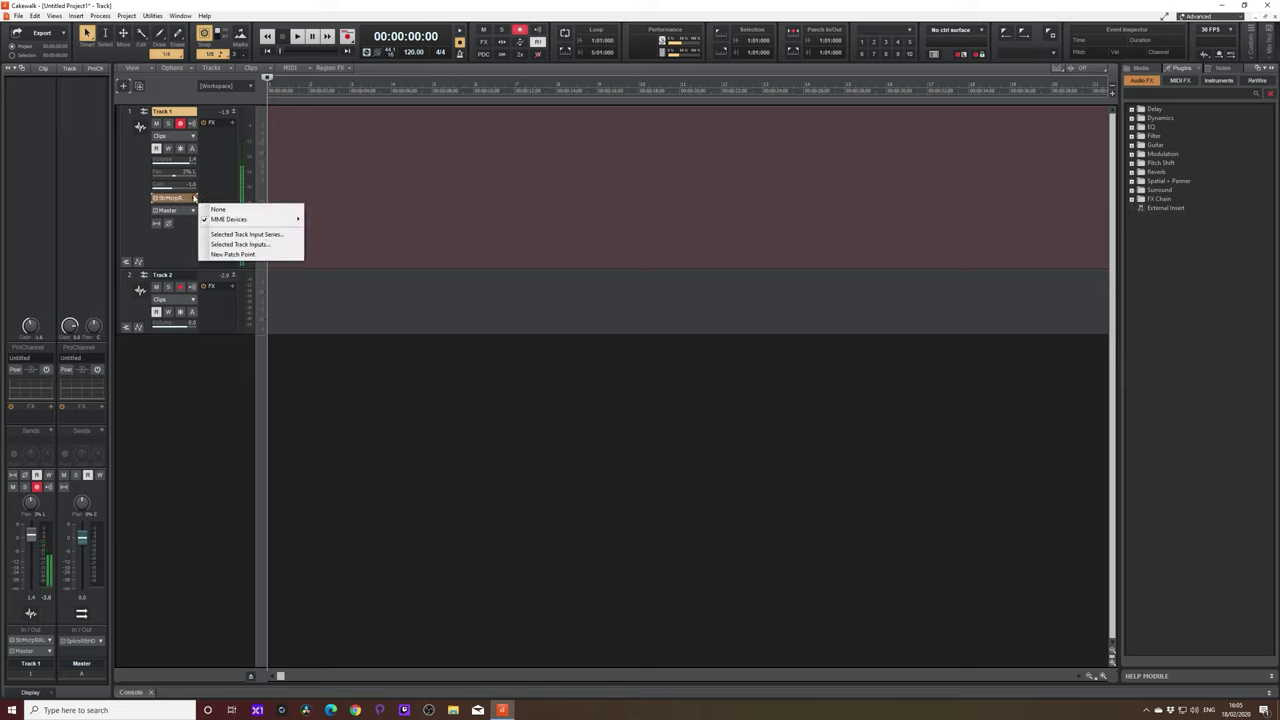
Step: Check Track 1's input and output routing without changes, then show the buses pane
mouse_move(249, 226)
left_click(213, 199)
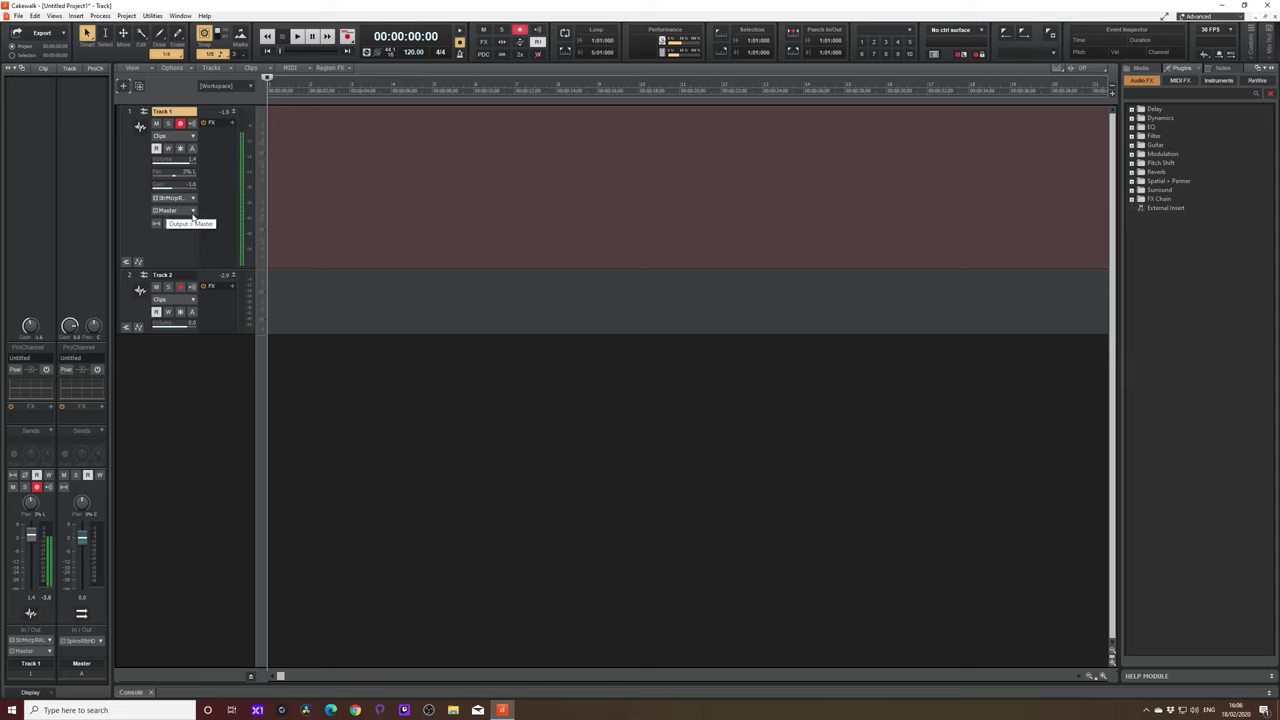
left_click(194, 212)
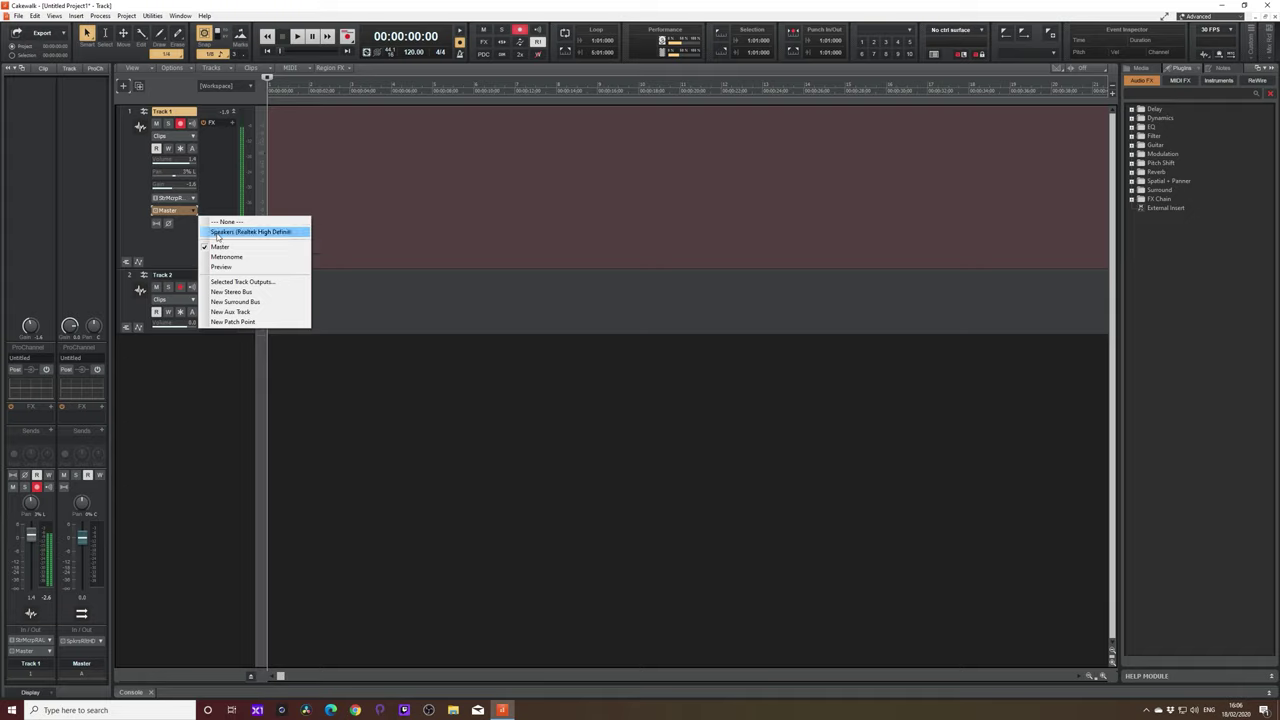
left_click(251, 677)
left_click(251, 677)
Step: Enlarge the buses pane to show the Master bus, keeping its output on the Realtek speakers
left_click(221, 581)
mouse_move(221, 569)
left_mouse_down()
mouse_move(217, 386)
mouse_move(207, 562)
left_mouse_up()
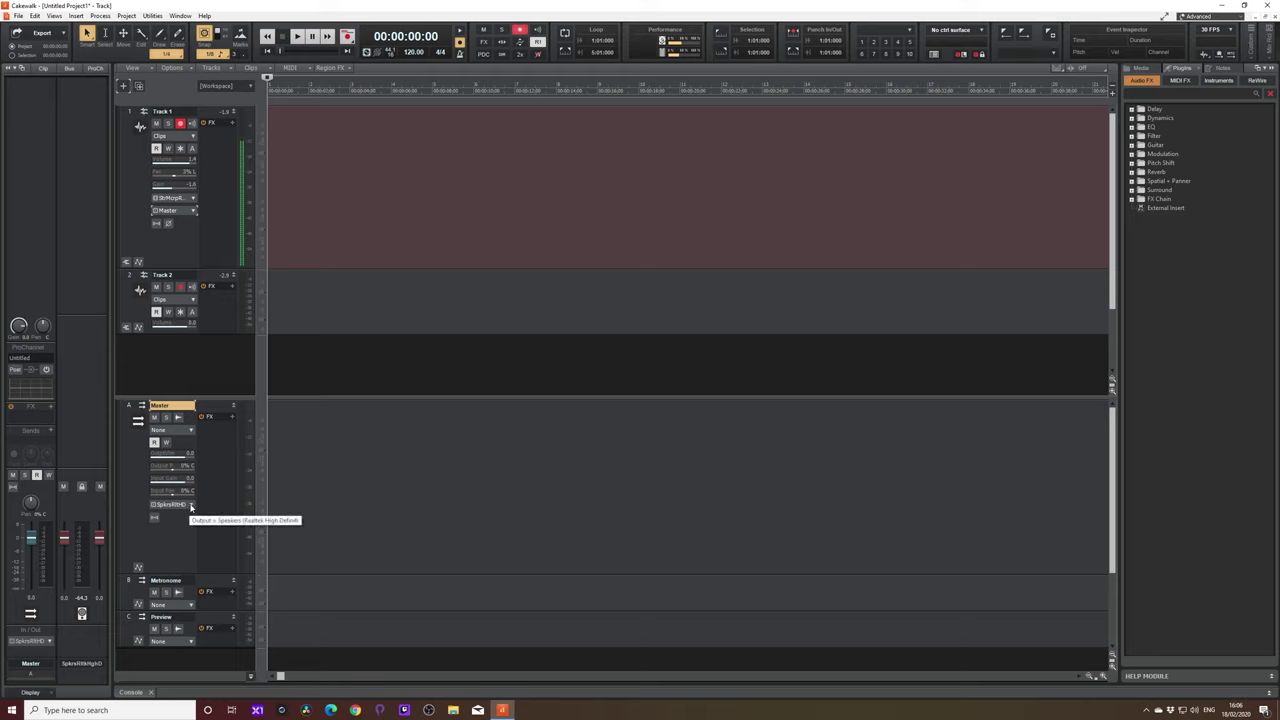
left_click(191, 506)
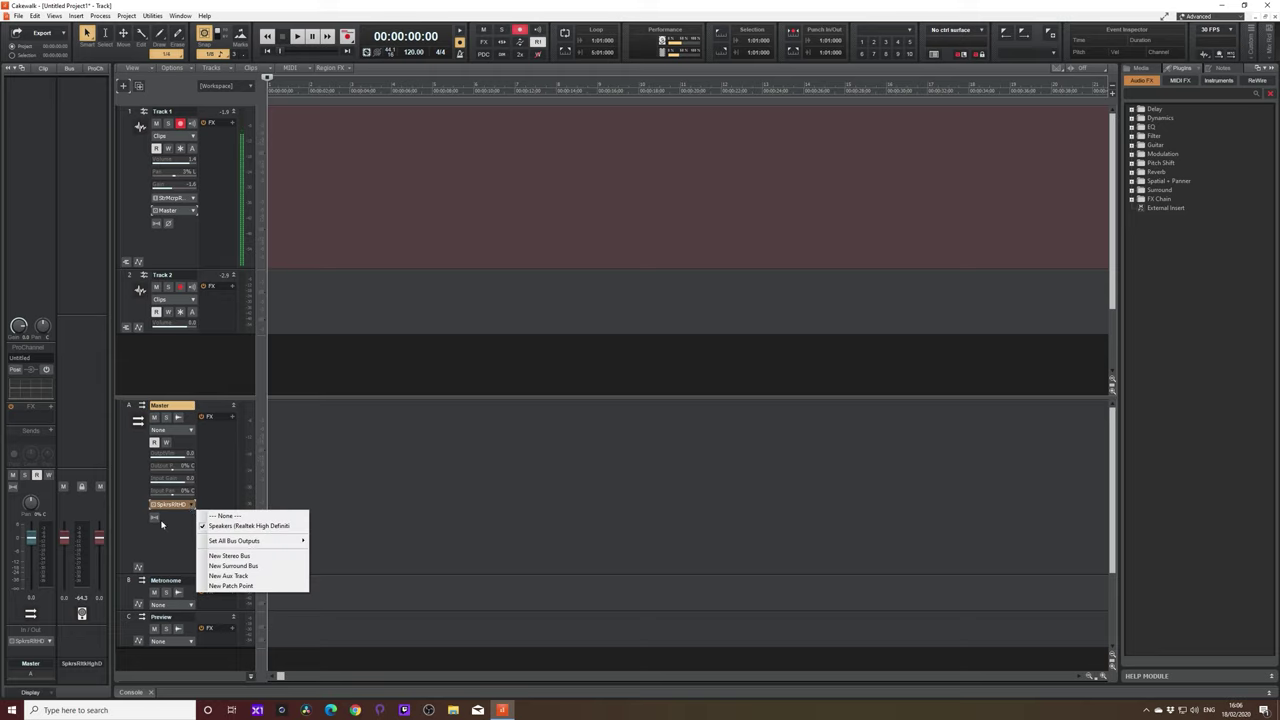
left_click(250, 527)
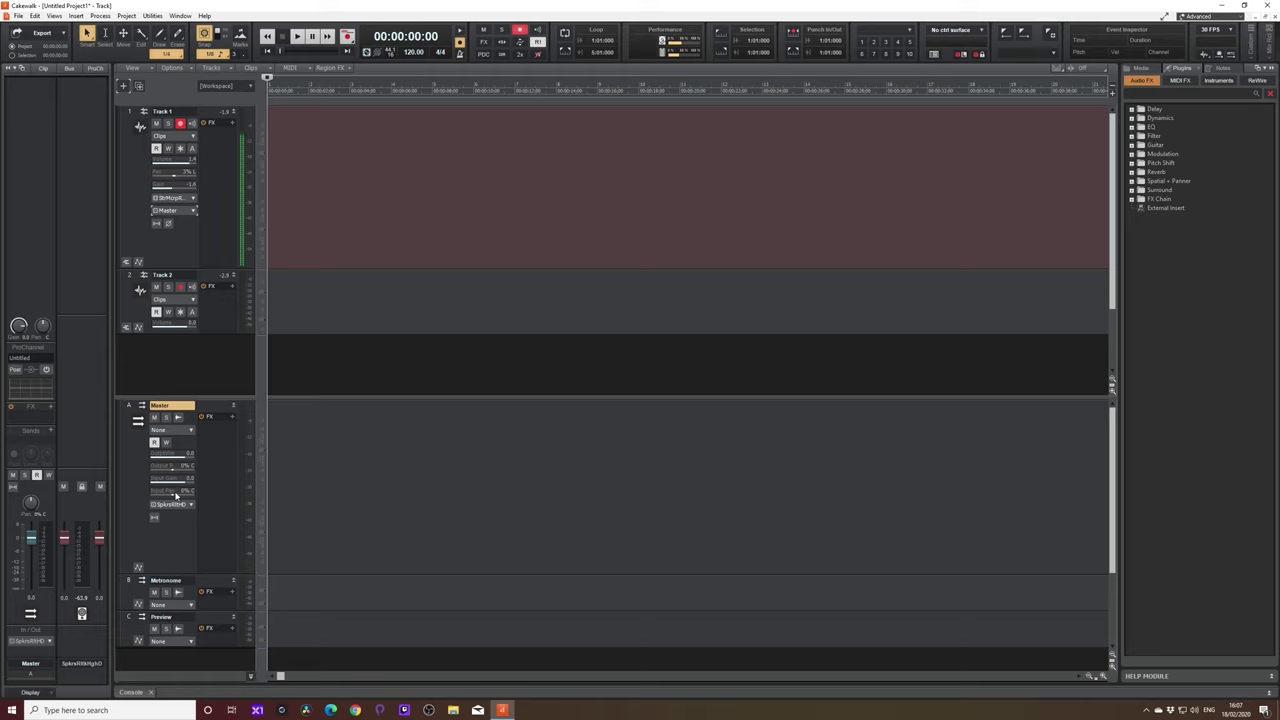
Step: Rename Track 1 to 'Vocal 1' and Track 2 to 'Vocal 2'
double_click(179, 111)
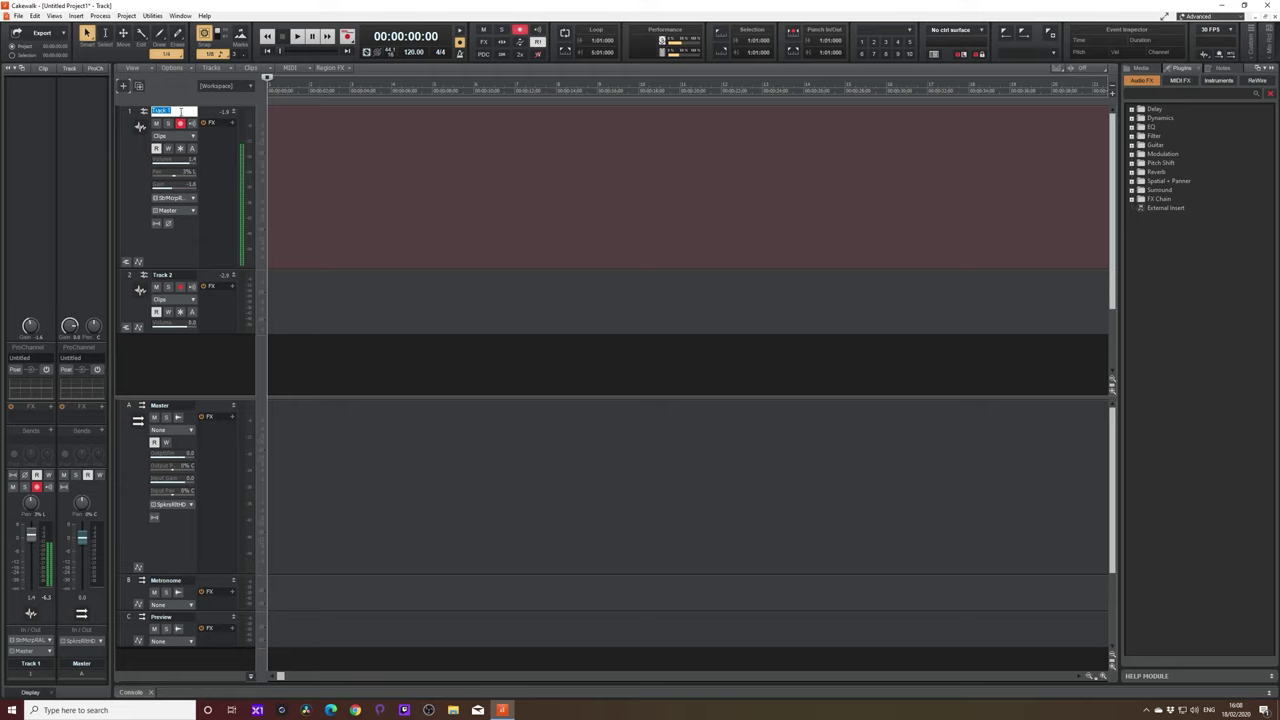
type("Vocal 1")
key("Return")
double_click(165, 275)
type("V")
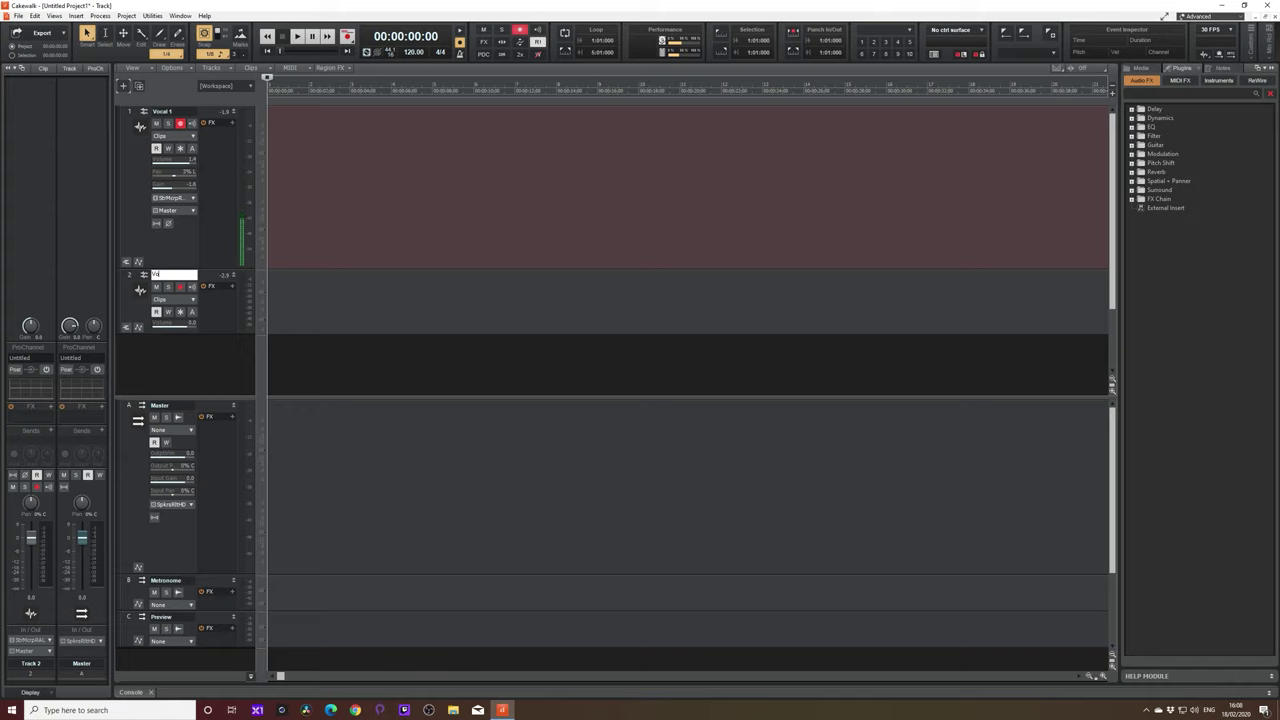
type("ocal 2")
key("Return")
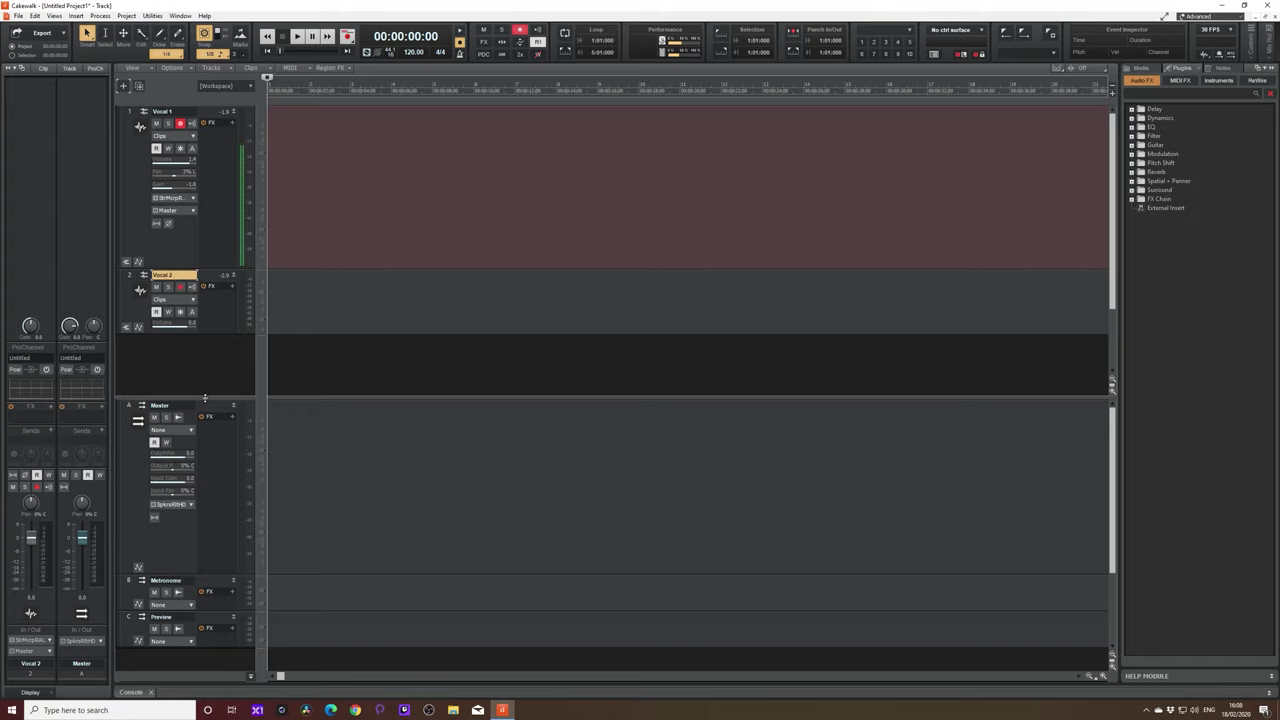
Step: Insert a stereo bus named 'Vocal Bus' and move it directly below Master
left_click_drag(203, 399, 212, 183)
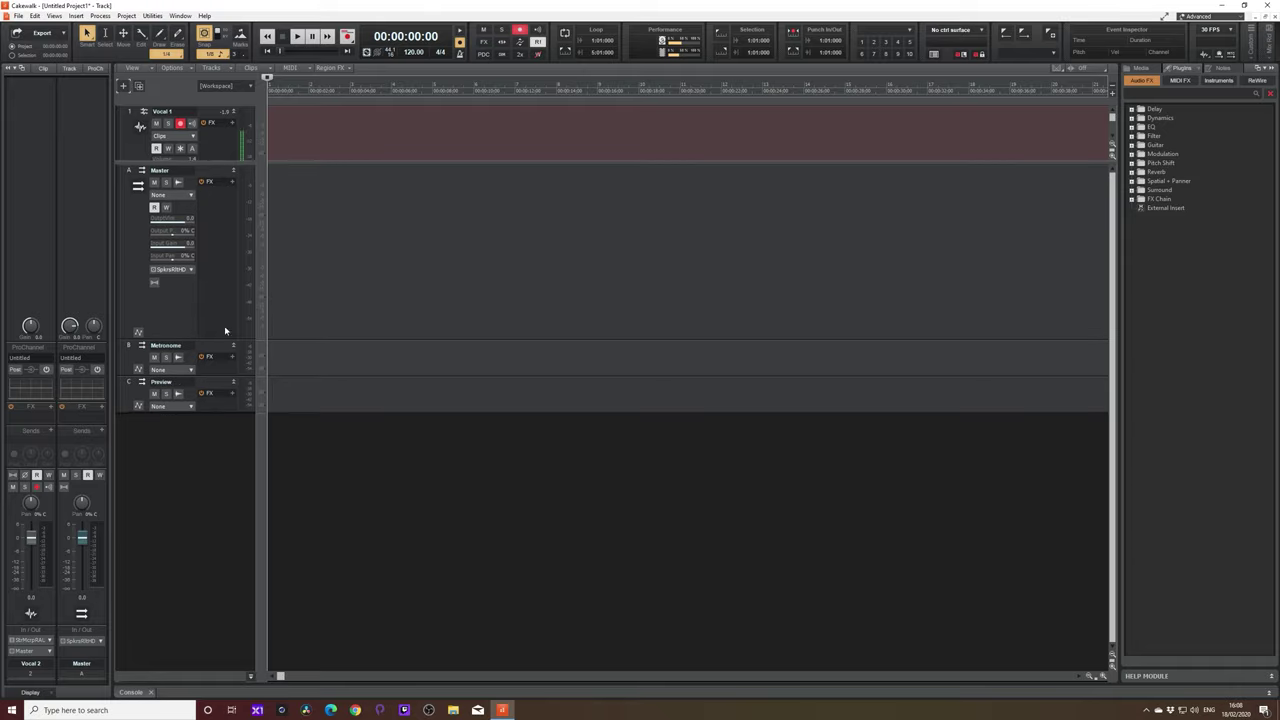
right_click(175, 442)
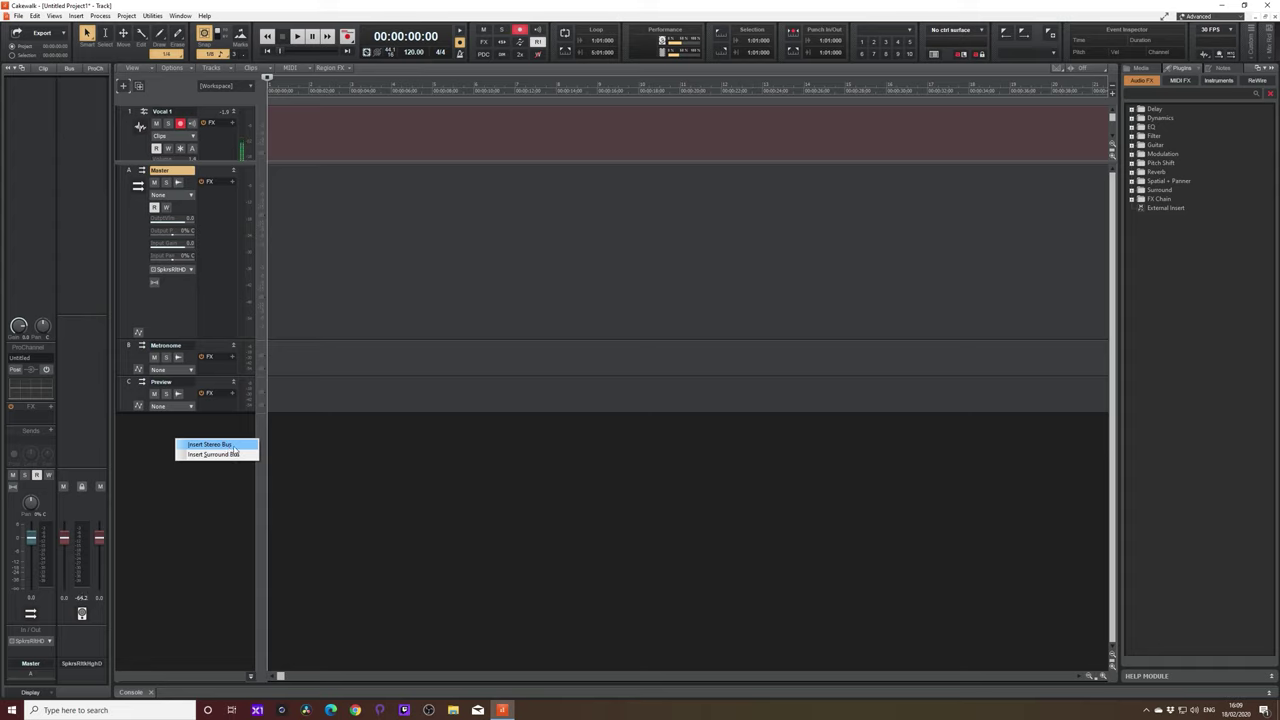
left_click(215, 444)
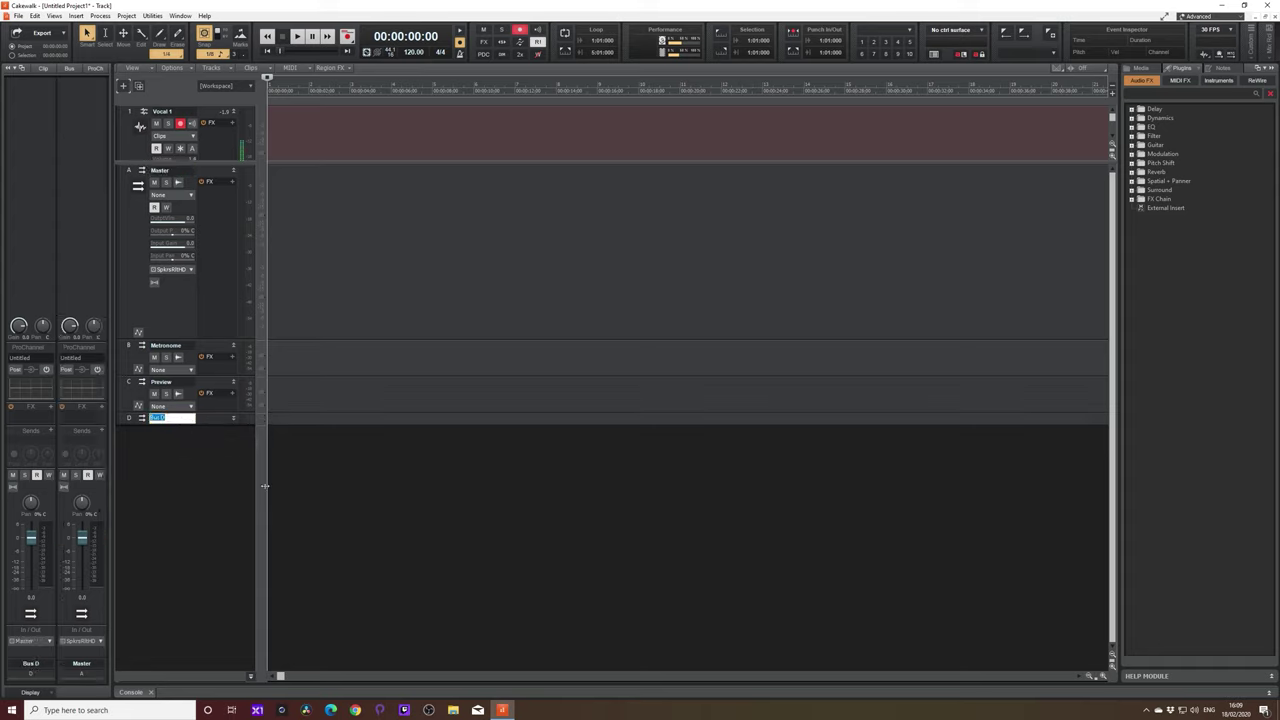
type("Vocal")
key("Return")
left_click_drag(224, 416, 213, 350)
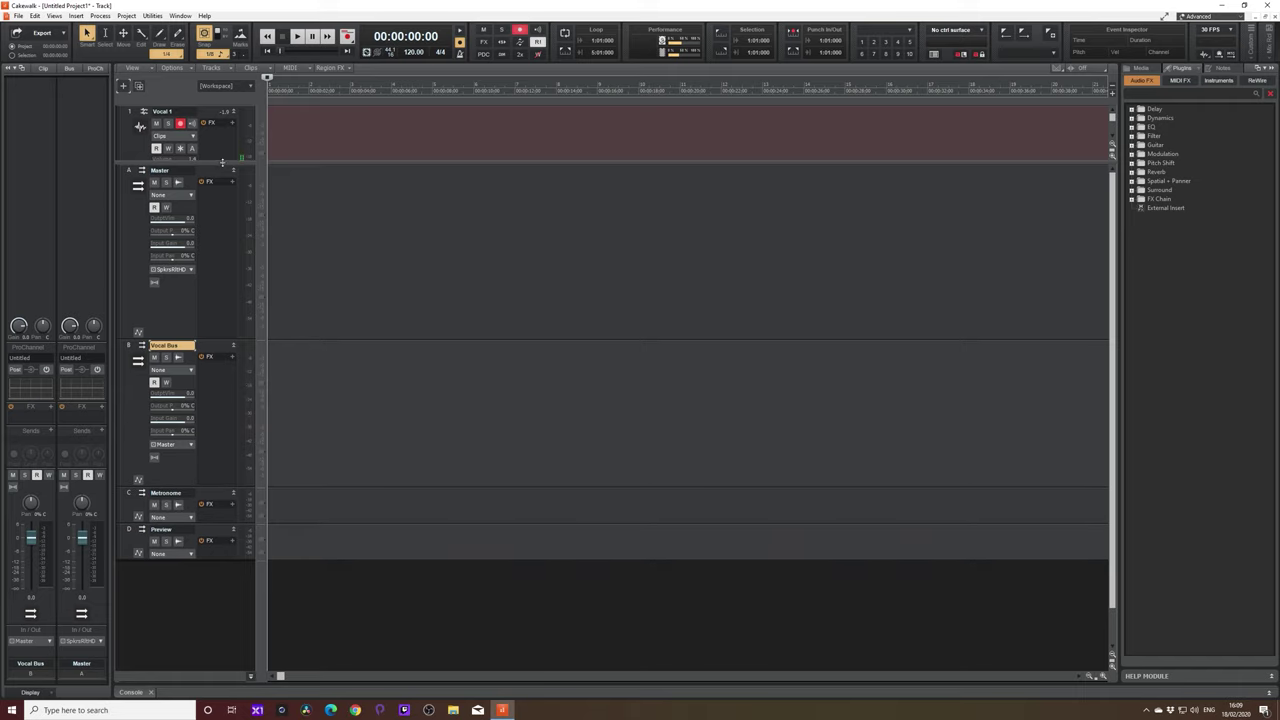
Step: Set the outputs of both Vocal 1 and Vocal 2 to Vocal Bus instead of Master
left_click_drag(222, 162, 190, 385)
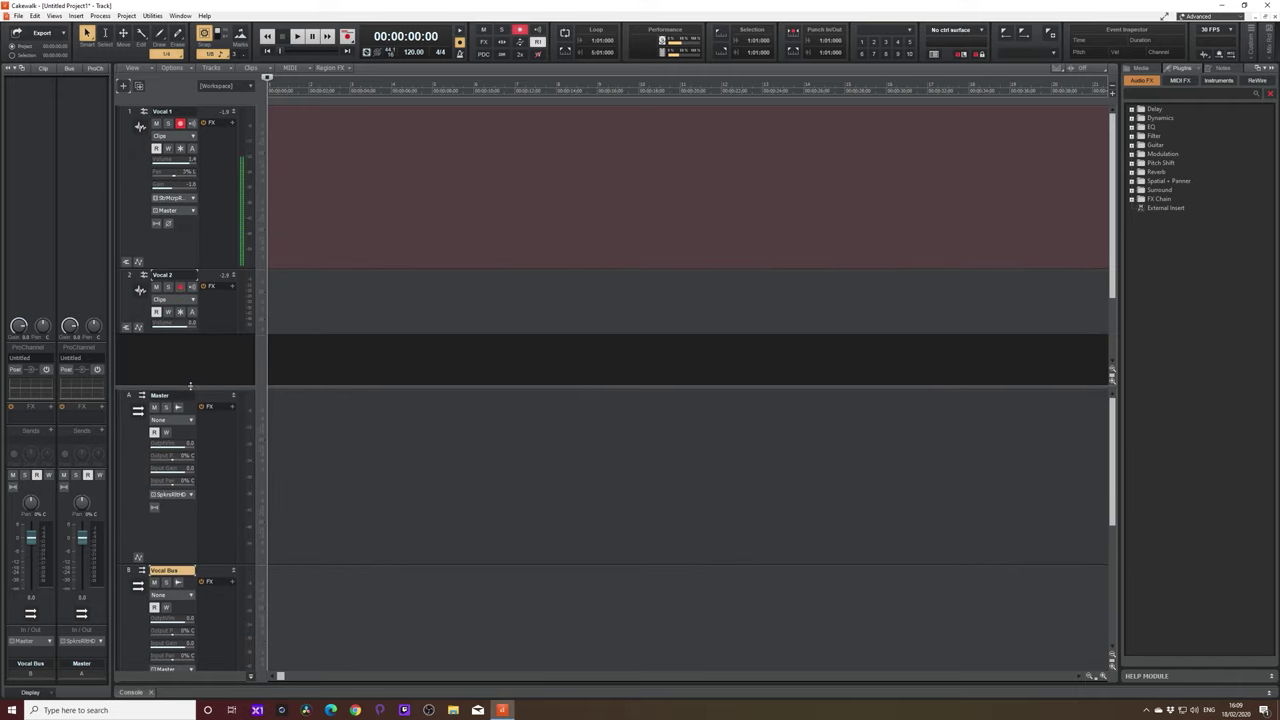
left_click(194, 212)
left_click(194, 212)
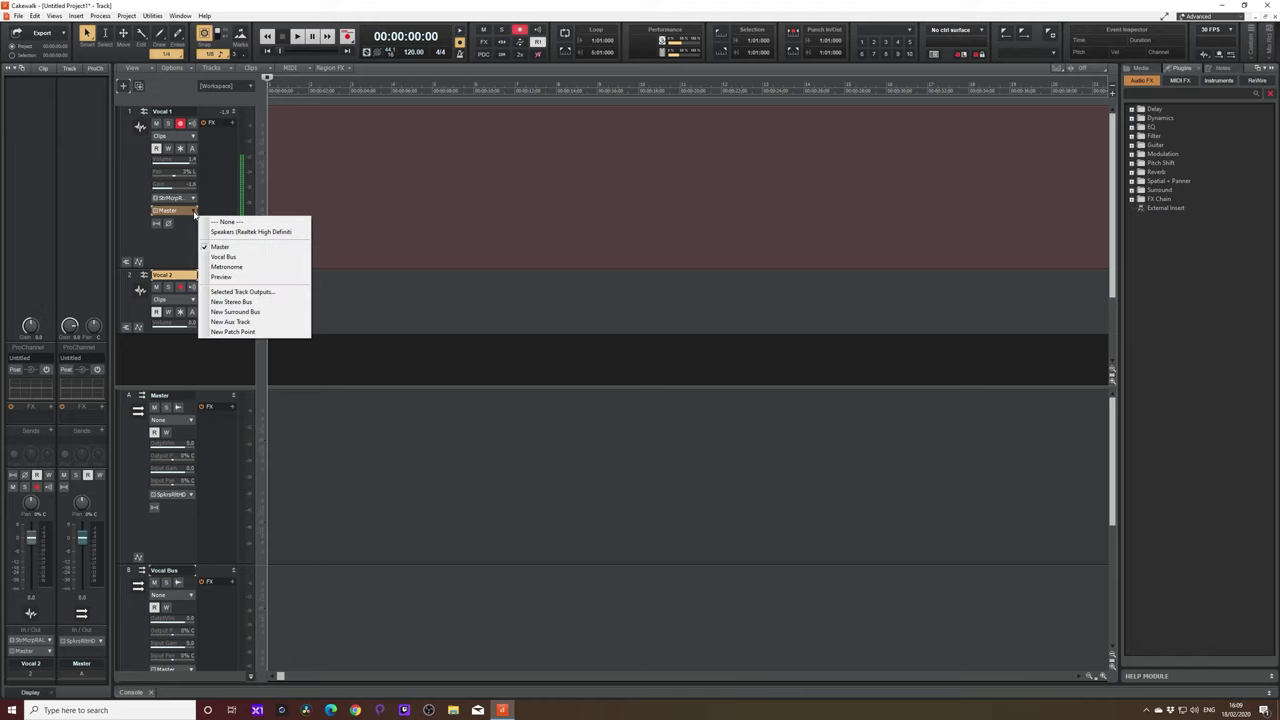
left_click(233, 258)
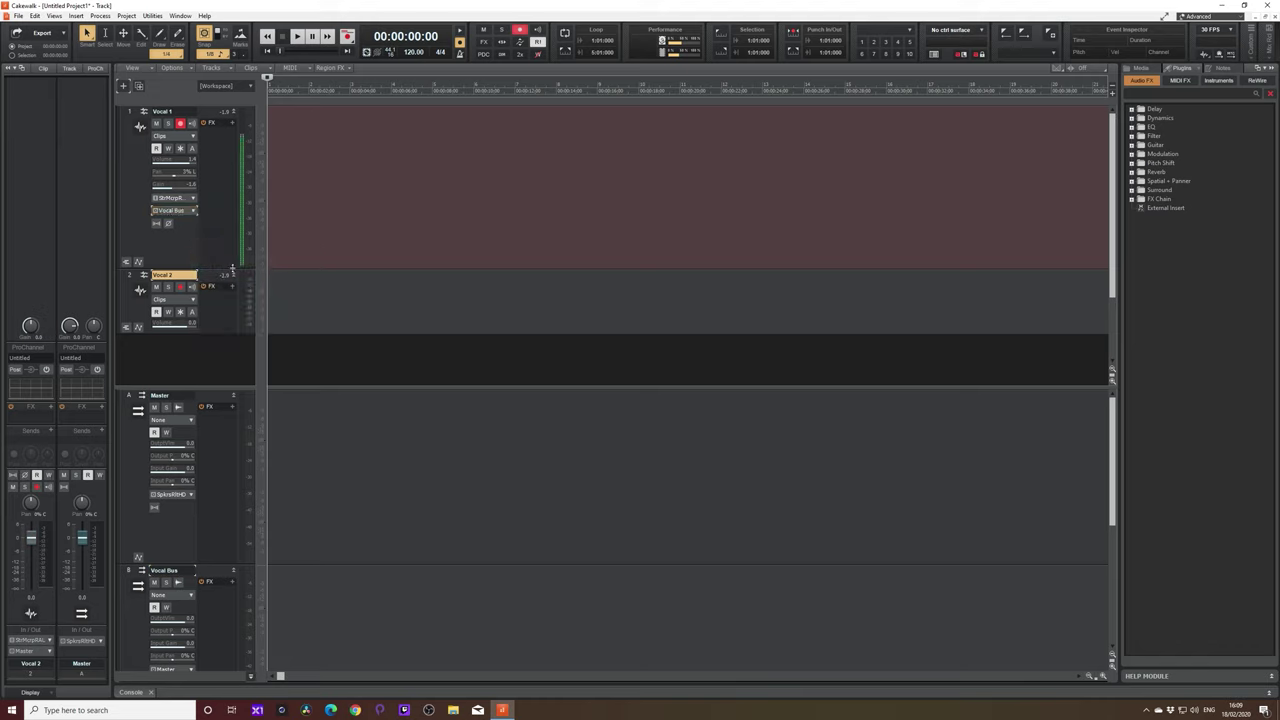
left_click_drag(214, 334, 198, 386)
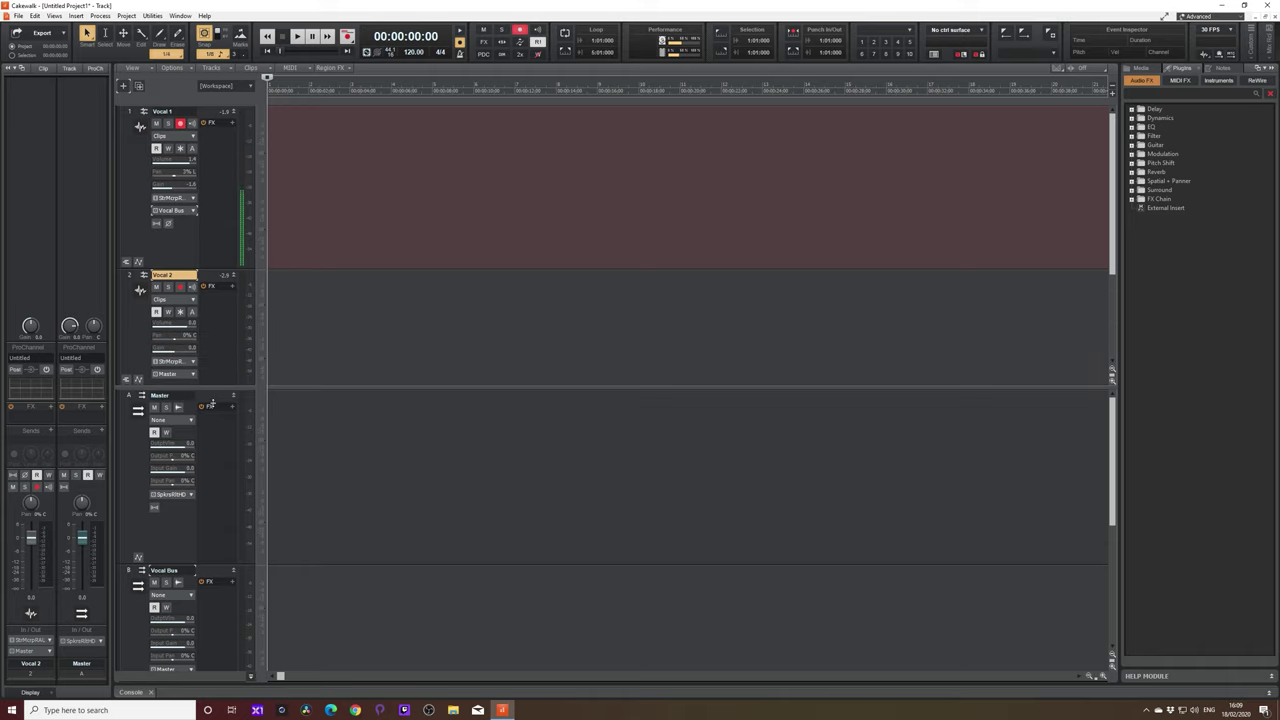
left_click(194, 376)
left_click(225, 420)
mouse_move(213, 389)
left_mouse_down()
mouse_move(212, 308)
mouse_move(204, 432)
mouse_move(200, 409)
left_mouse_up()
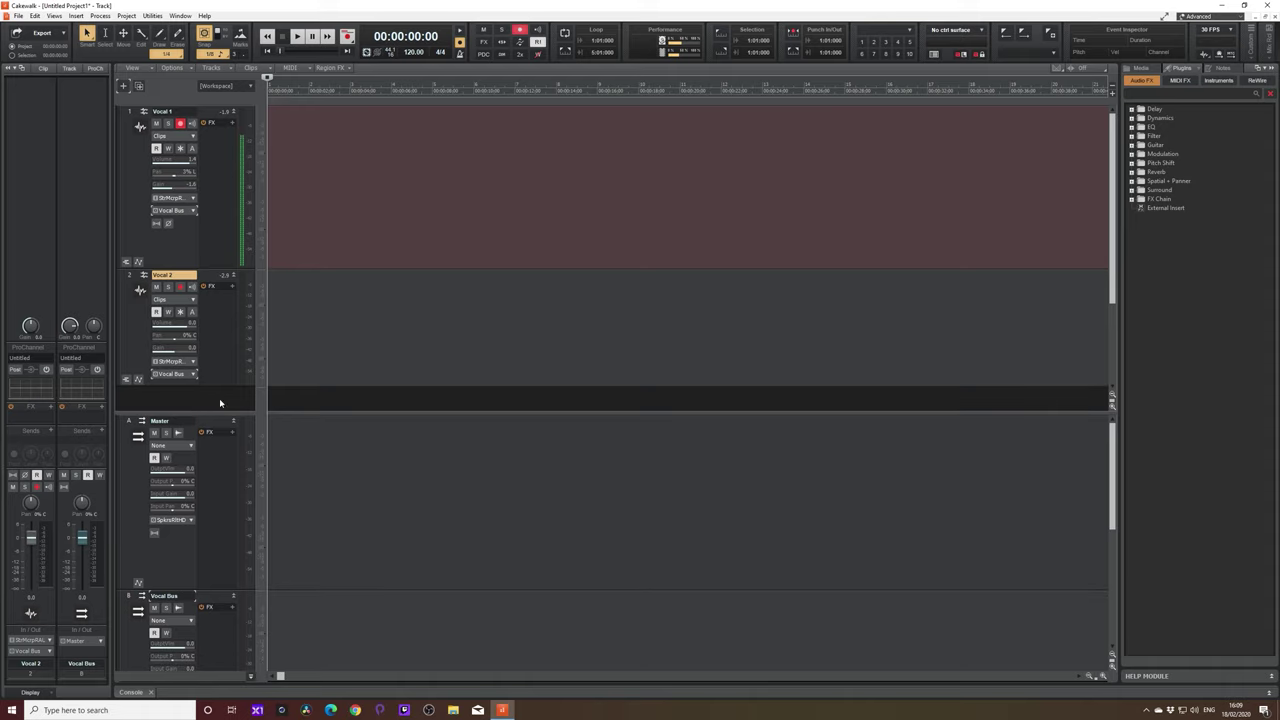
Step: Insert a Sonitus Equalizer on Vocal Bus: cut 59 Hz, boost 839 Hz +6.1 dB and 4775 Hz +3.4 dB
left_click_drag(217, 412, 214, 158)
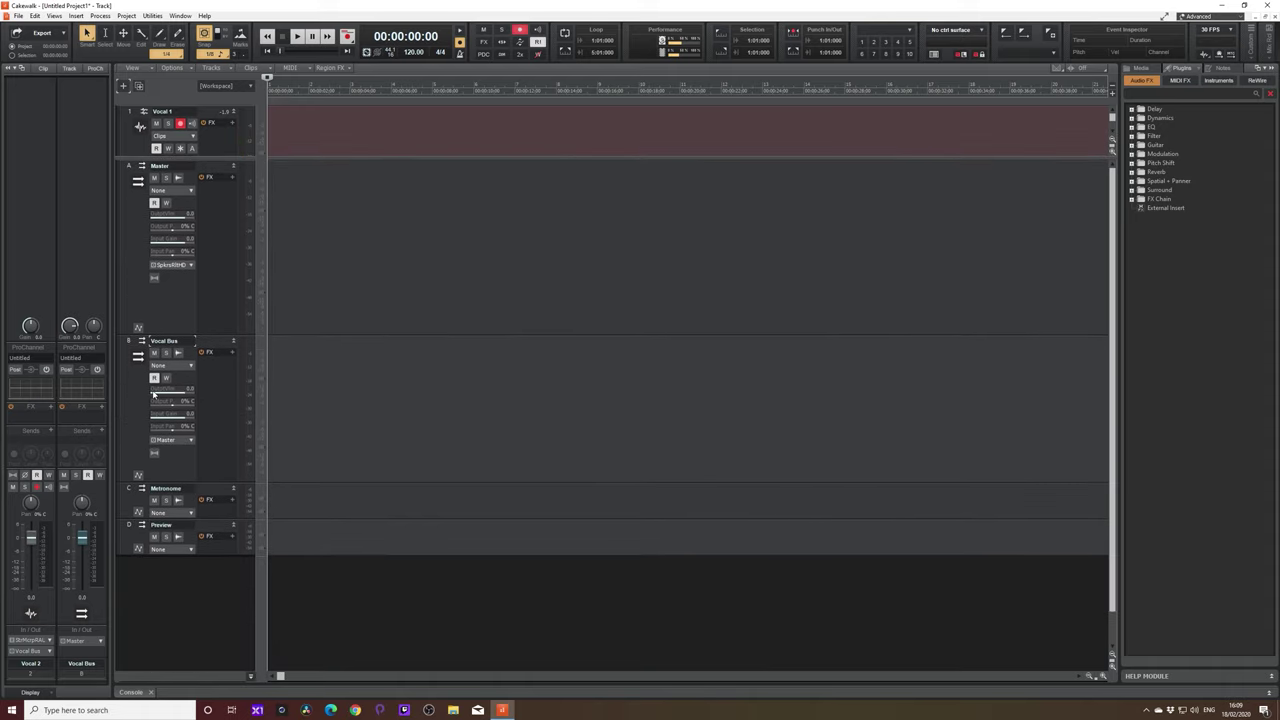
right_click(210, 370)
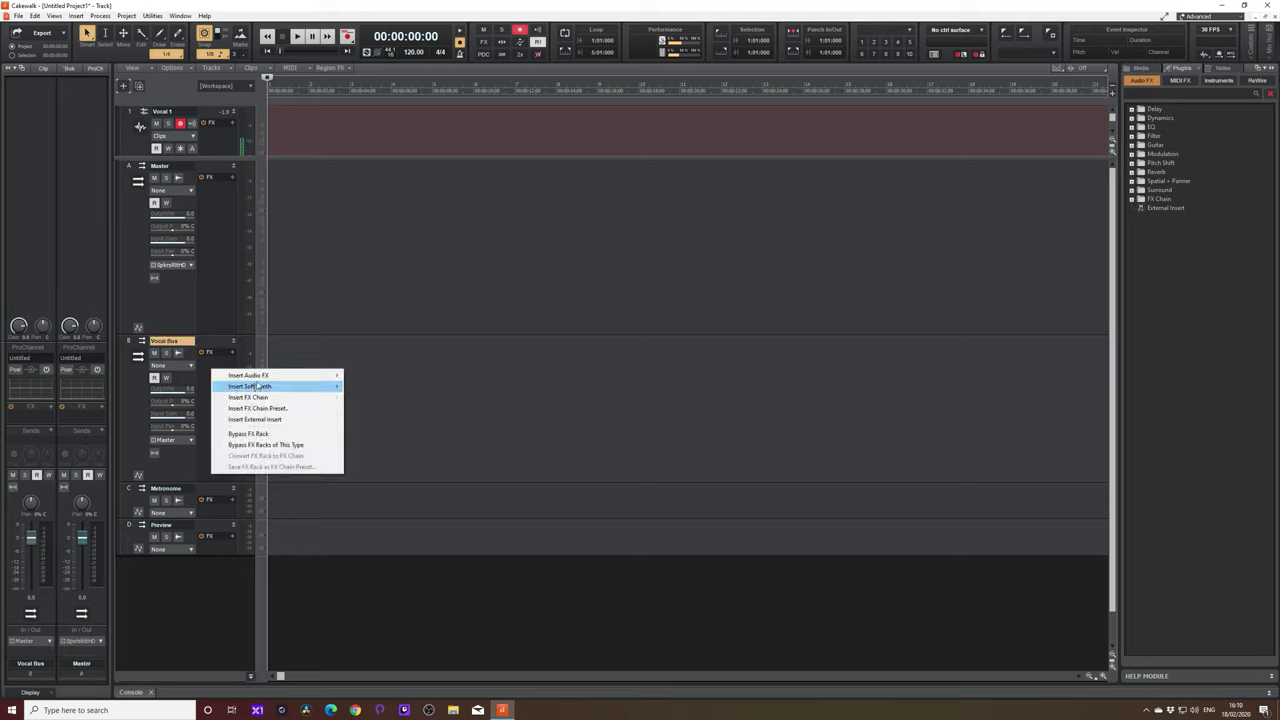
mouse_move(258, 377)
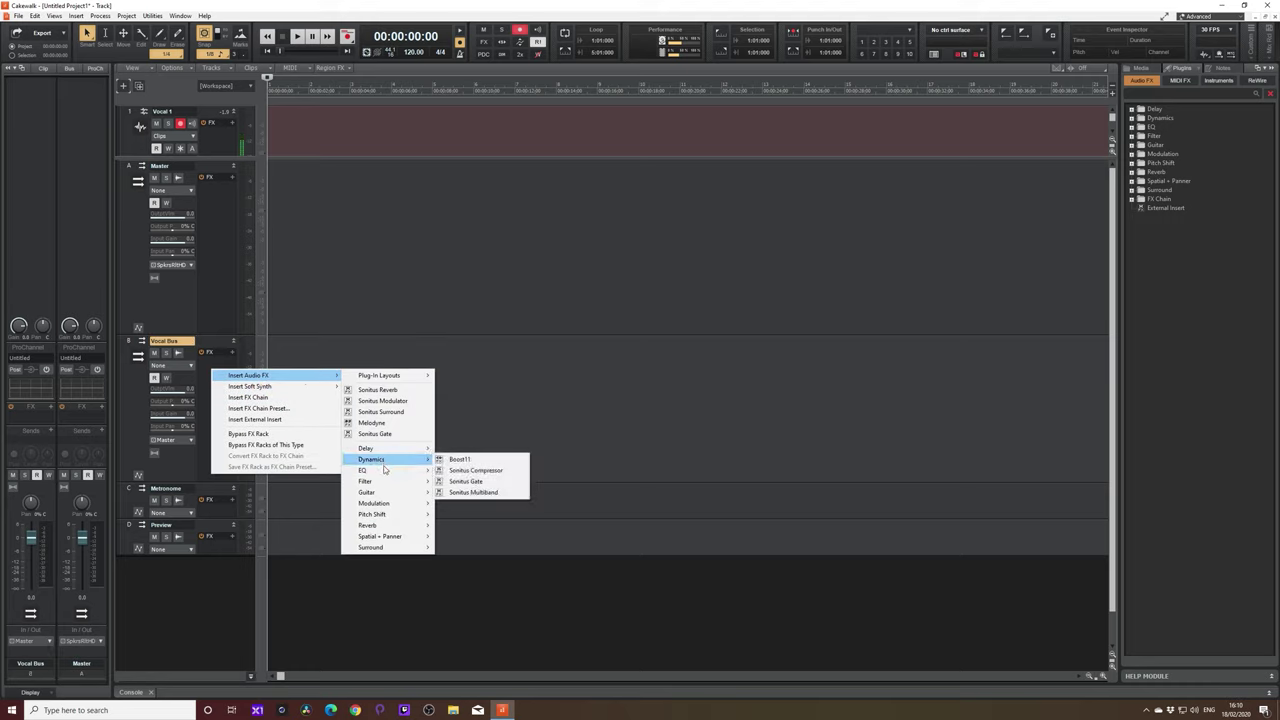
mouse_move(385, 470)
left_click(471, 470)
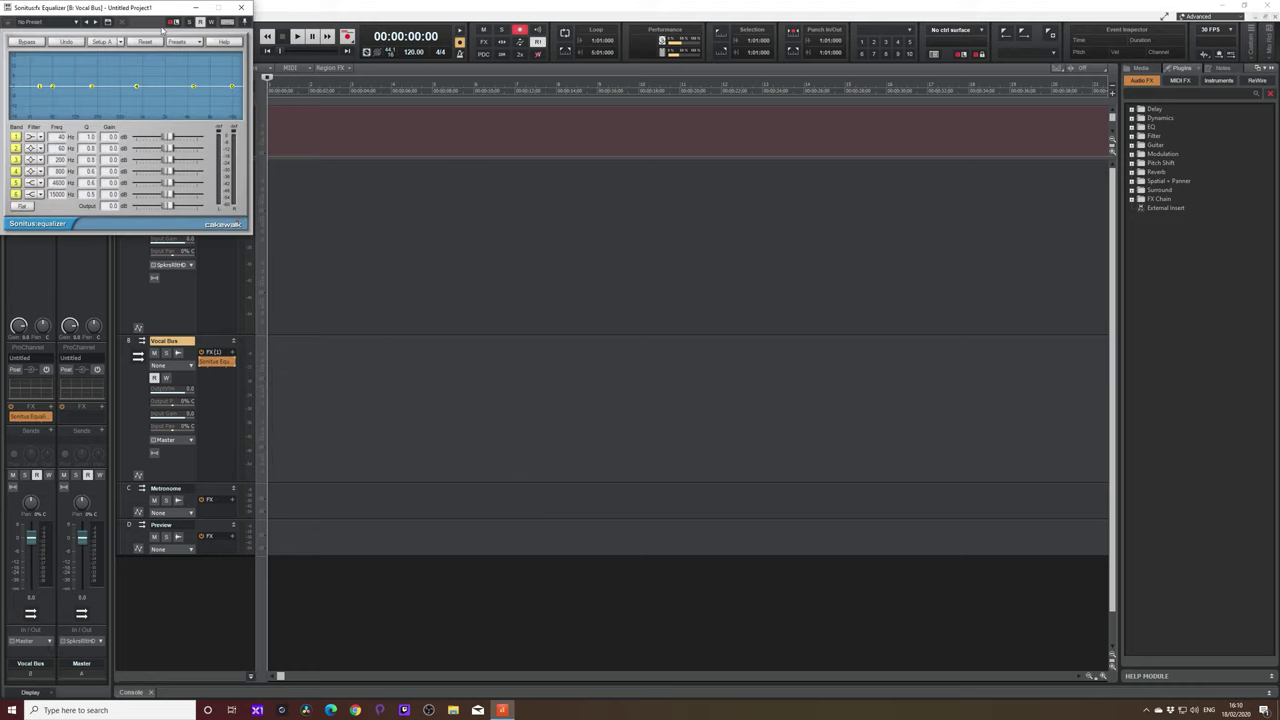
left_click_drag(543, 201, 543, 203)
left_click_drag(458, 208, 456, 211)
left_click_drag(598, 208, 598, 202)
left_click_drag(650, 131, 752, 174)
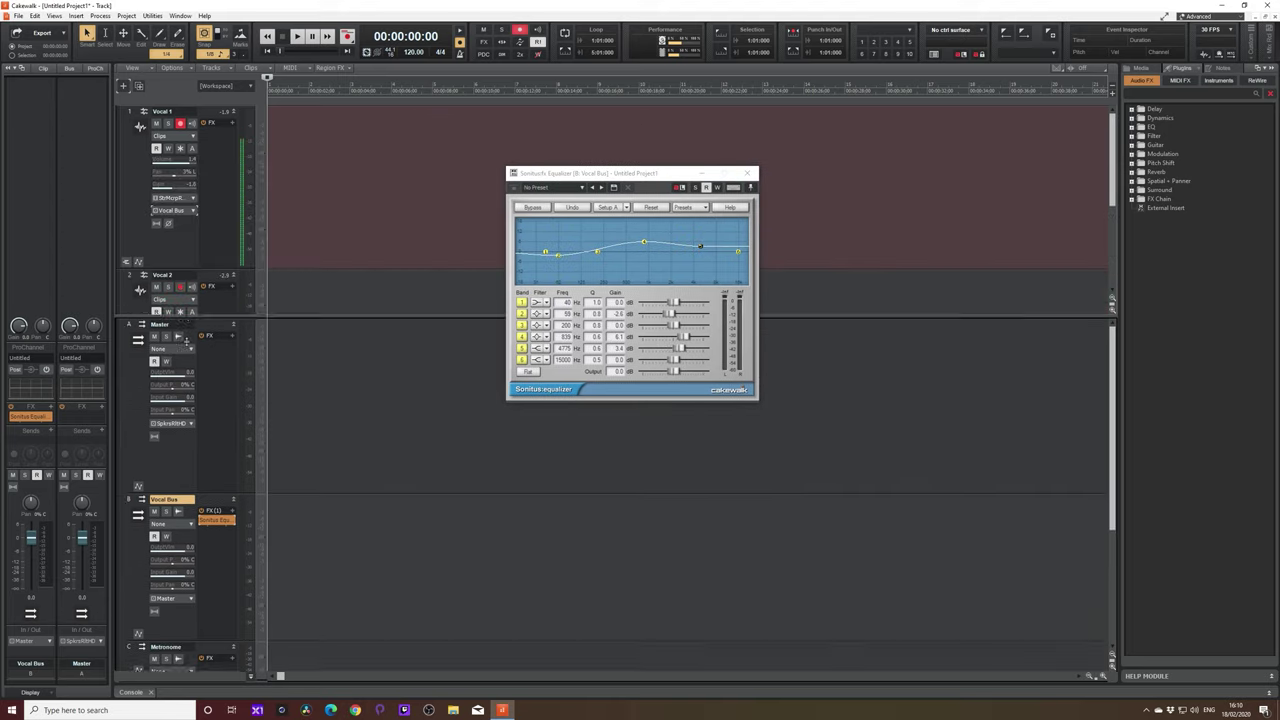
Step: Expand Vocal 2, leave its effects unchanged, and close the equalizer window
double_click(203, 308)
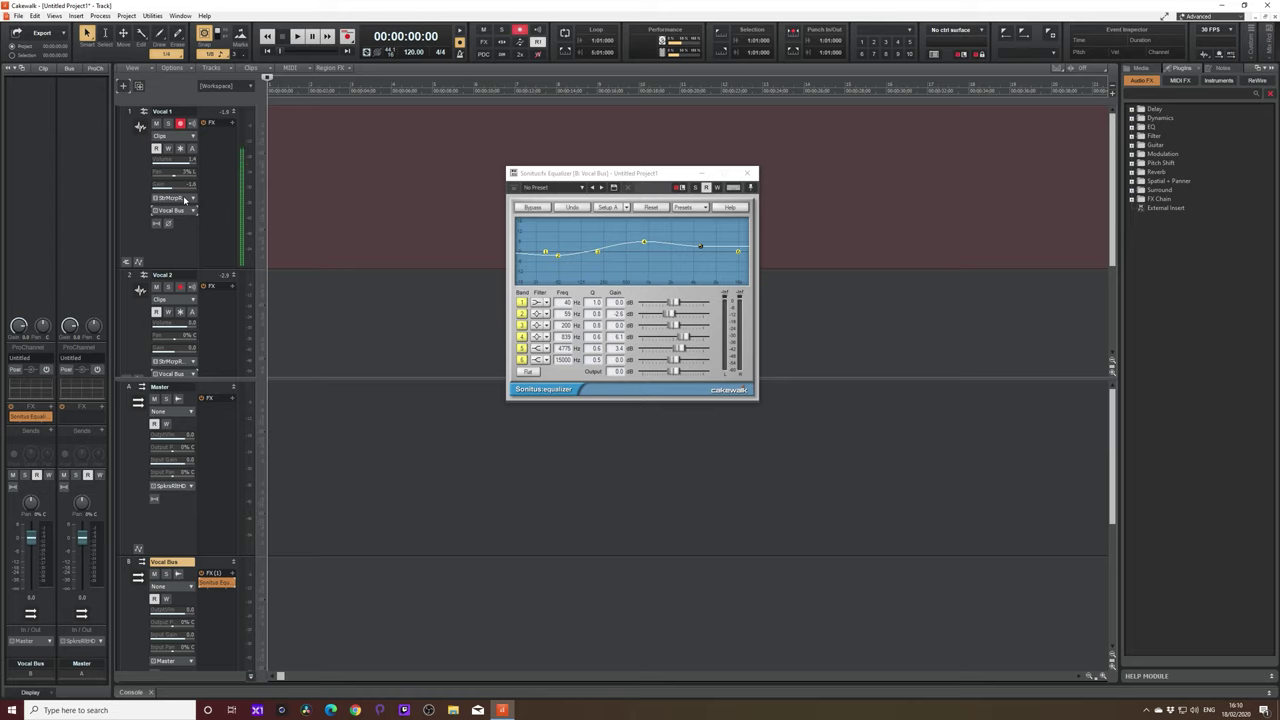
right_click(212, 320)
mouse_move(256, 322)
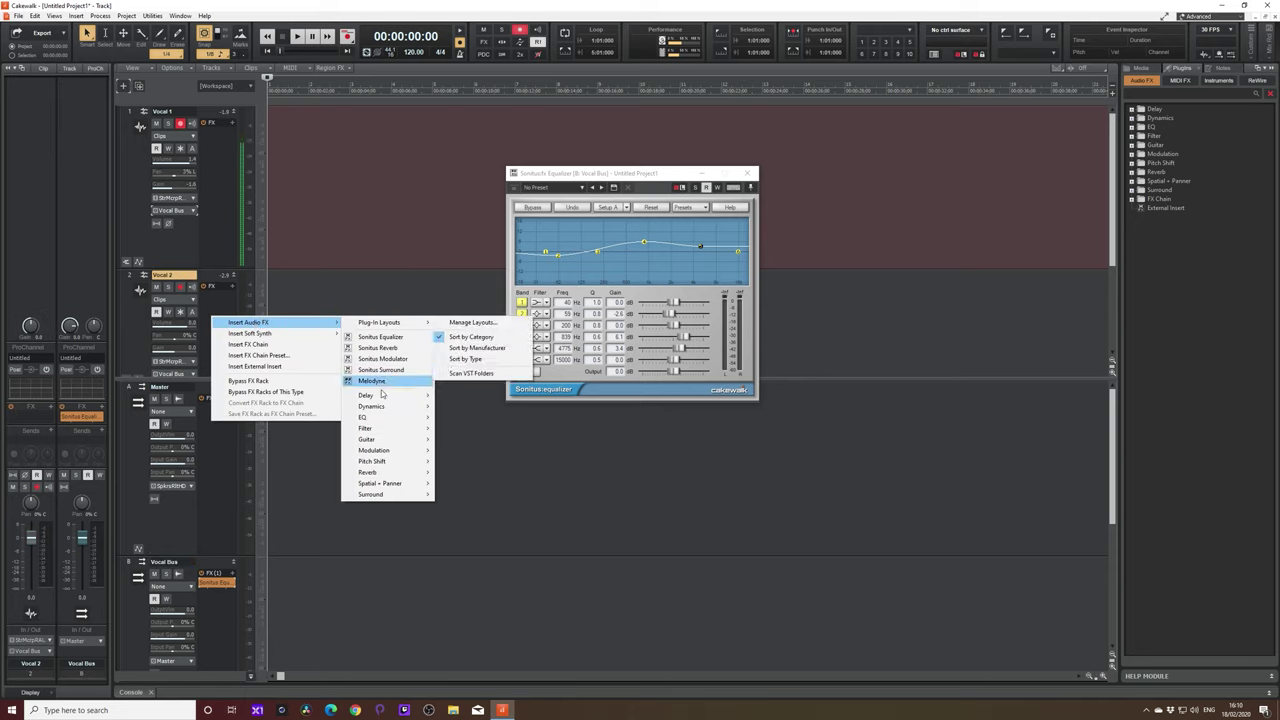
left_click(209, 309)
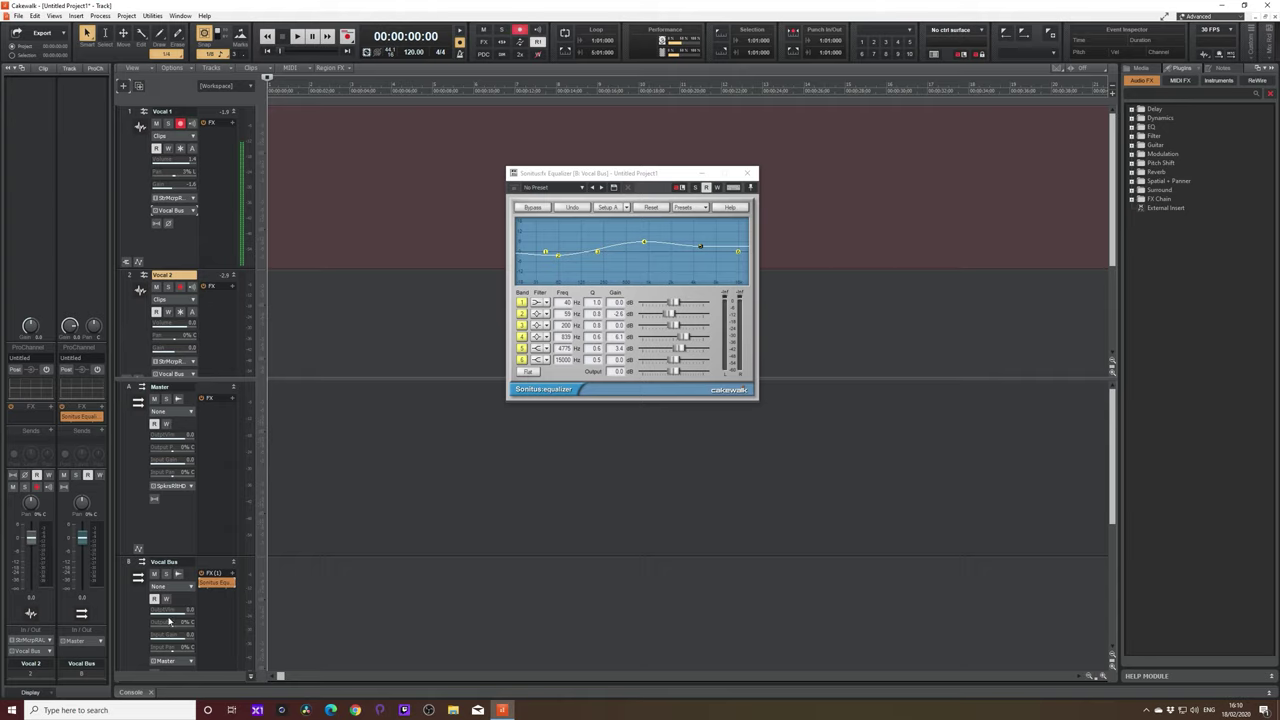
left_click(748, 176)
Step: Arm Vocal 1, record a roughly 5-second take 'Record 1', then play it back
key("b")
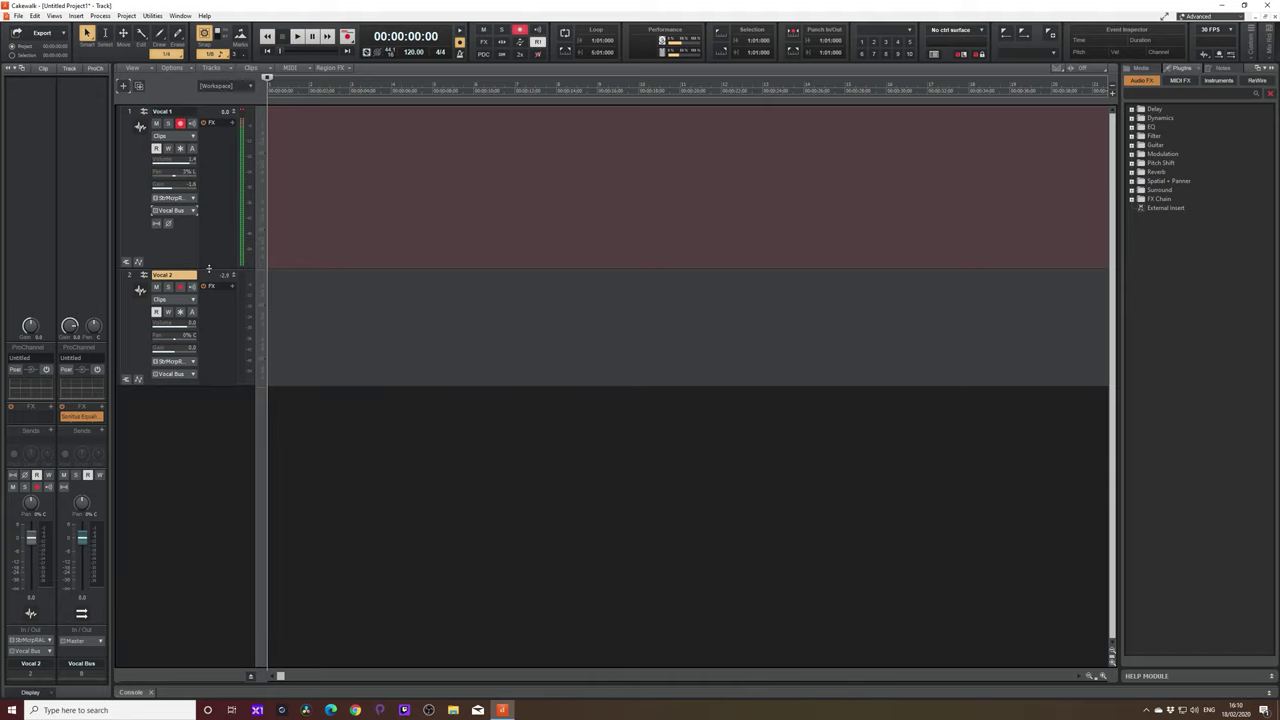
left_click_drag(208, 268, 206, 222)
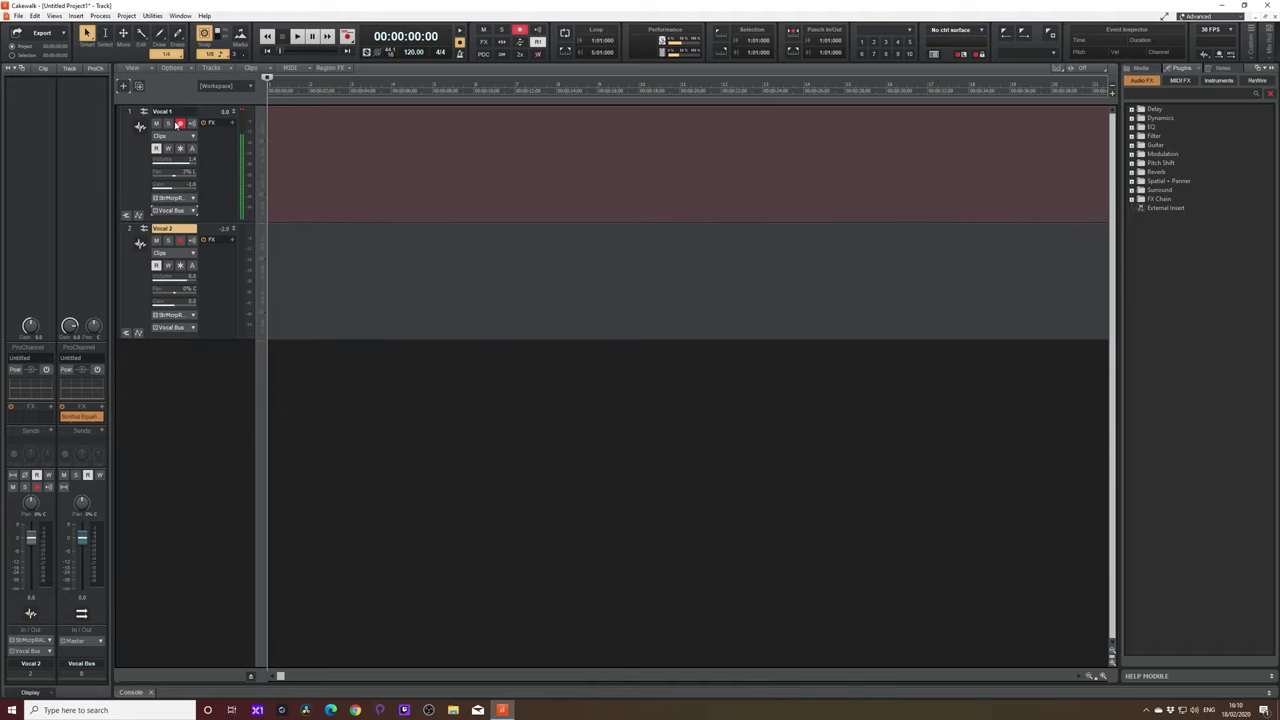
left_click(179, 123)
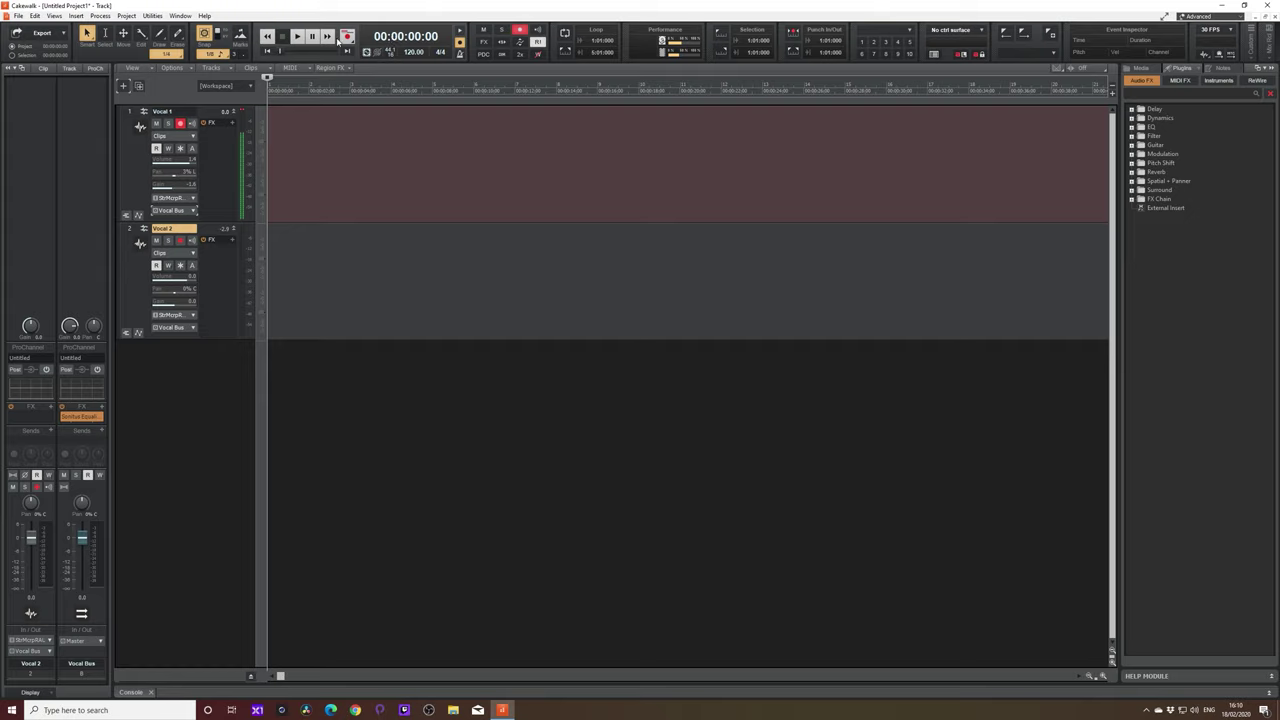
left_click(347, 37)
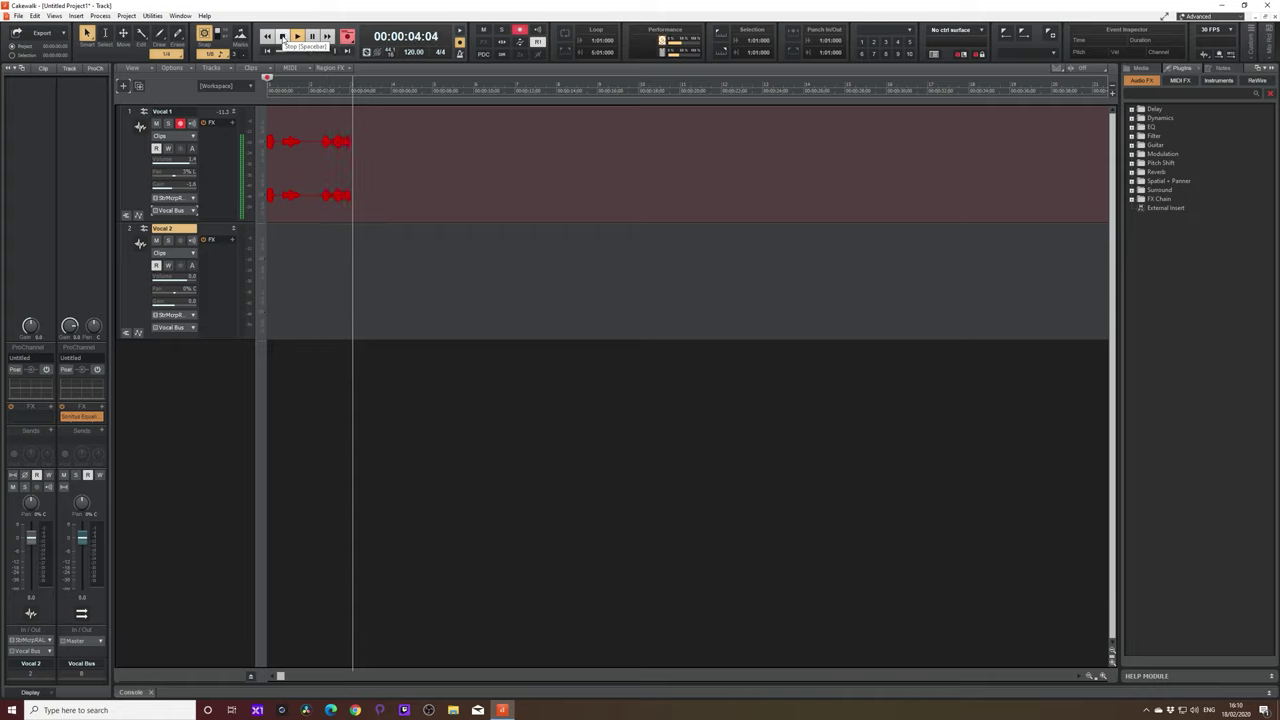
left_click(283, 37)
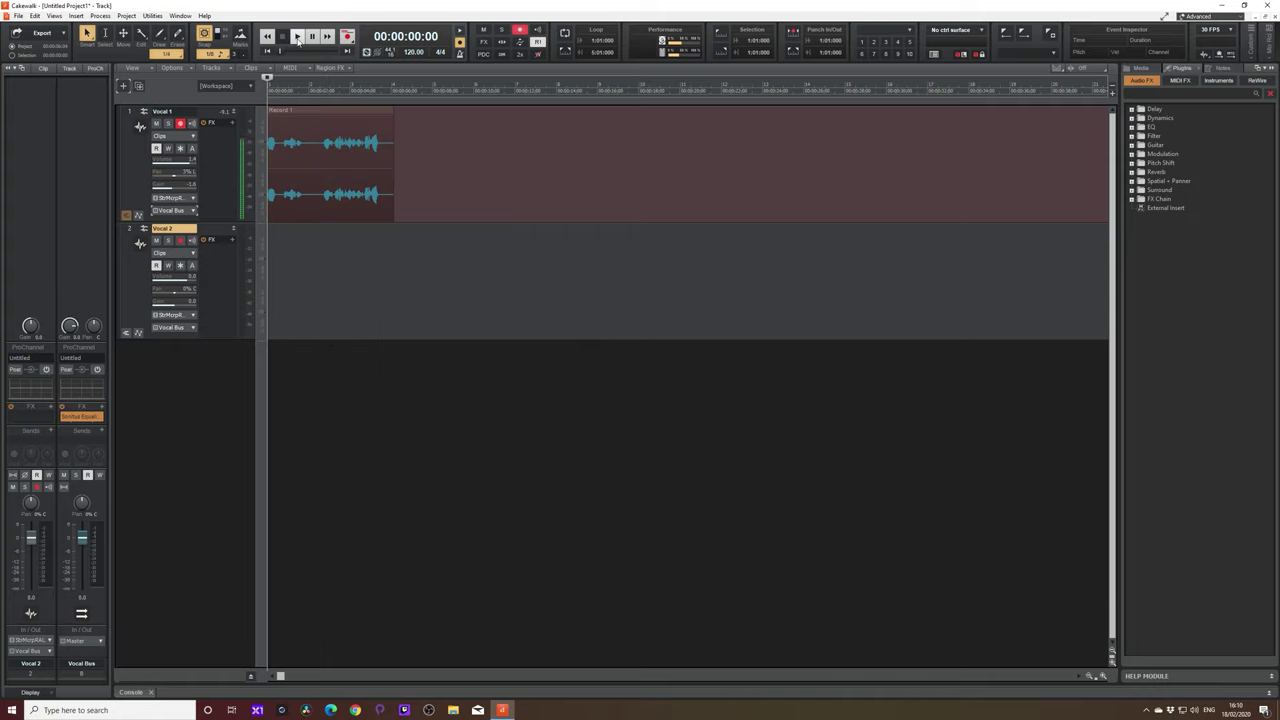
left_click(297, 37)
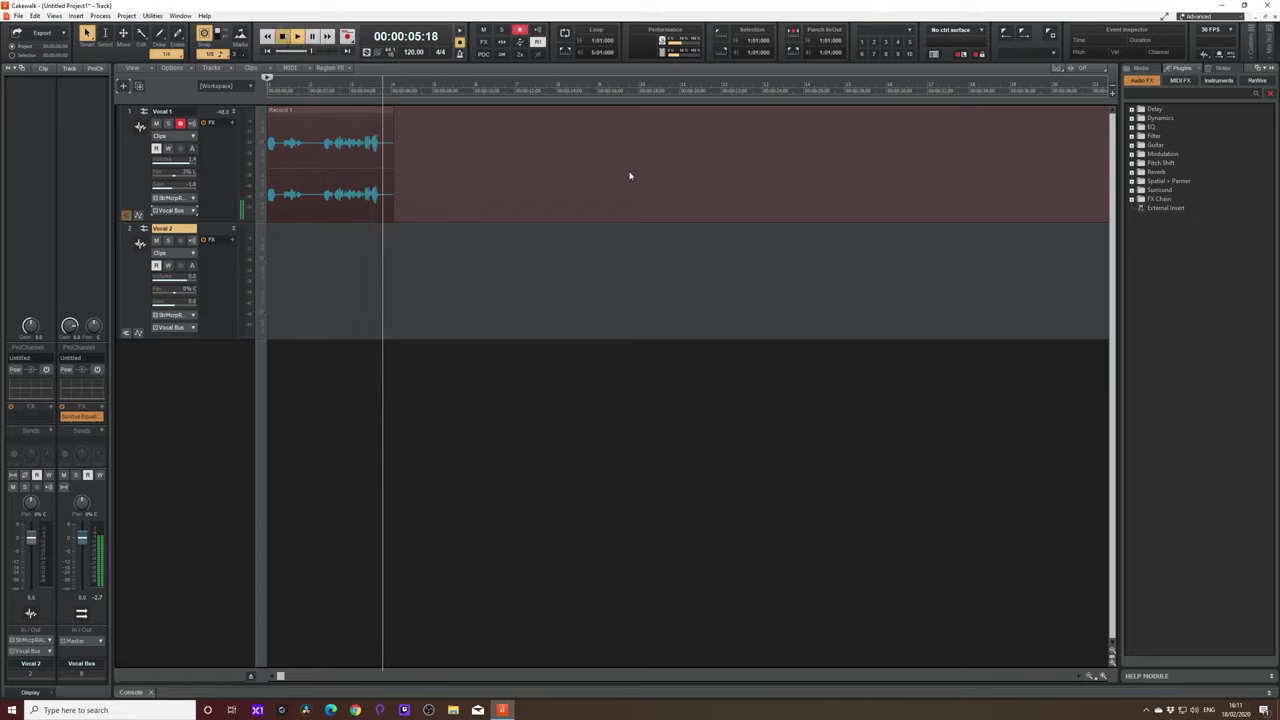
key("space")
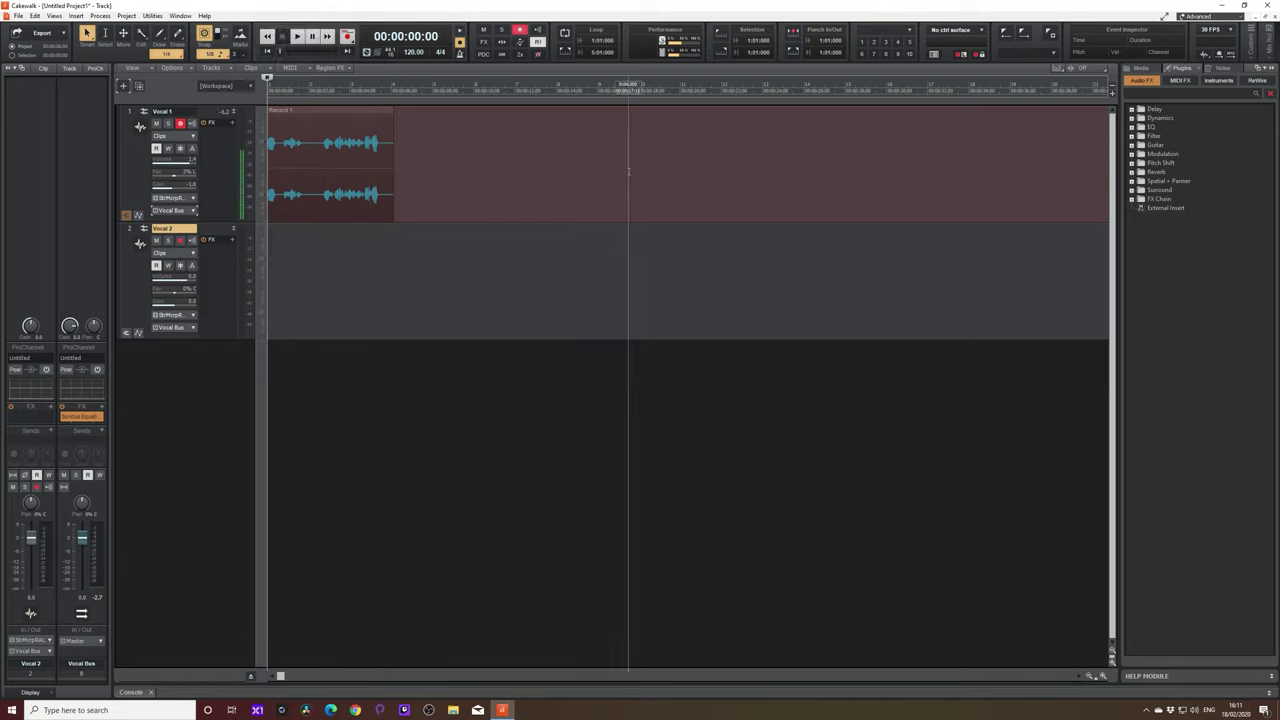